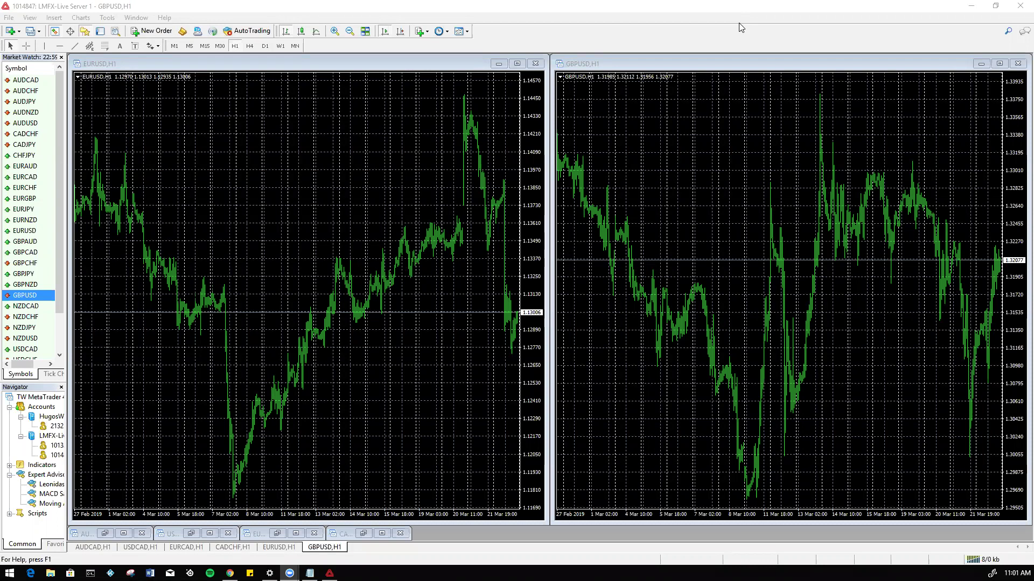
Step: Switch between the EURUSD and GBPUSD charts, leaving the EURUSD chart active
click(434, 68)
click(595, 70)
click(402, 66)
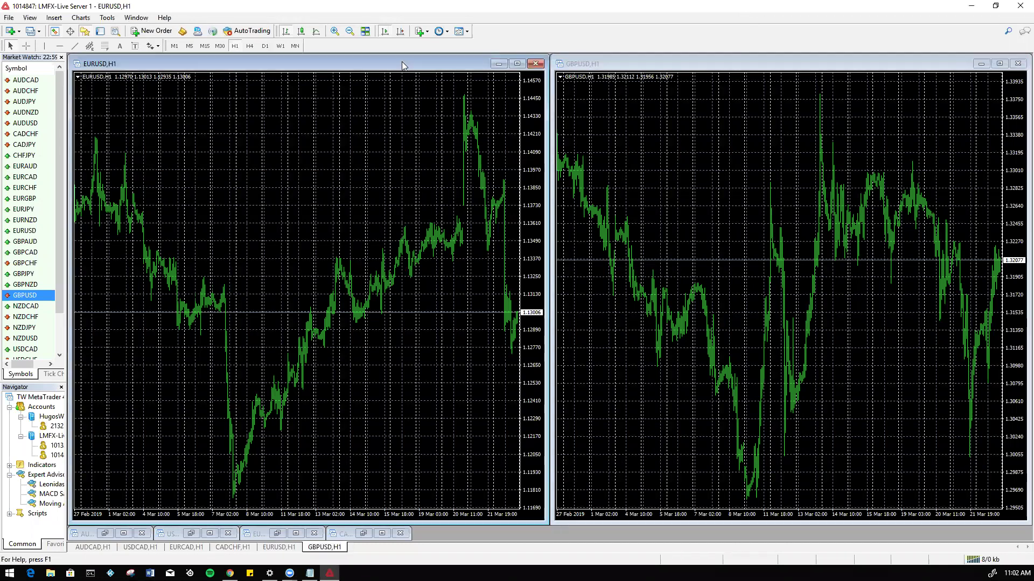
click(613, 65)
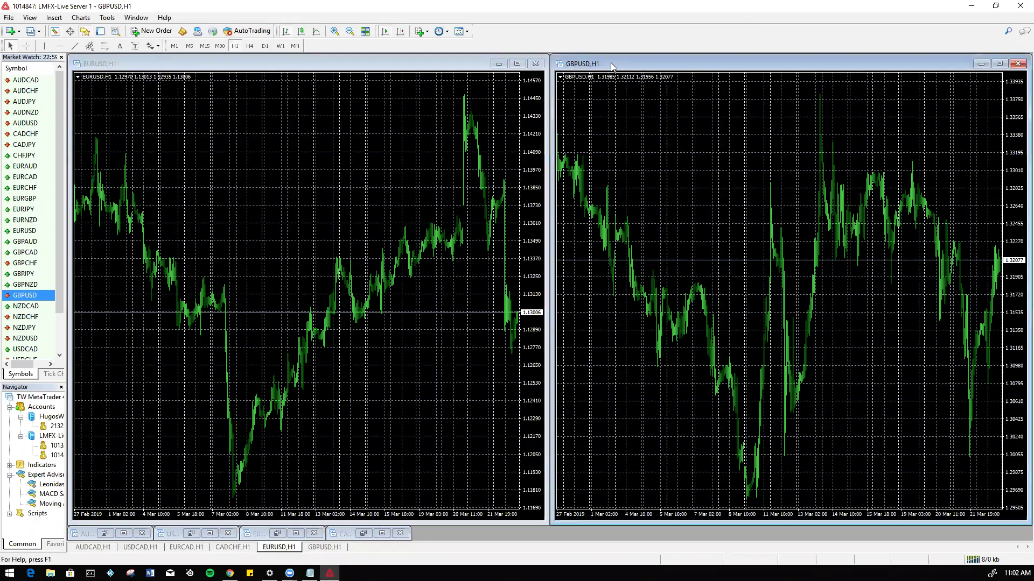
click(382, 64)
Step: Directly download the Dropbox folder 'MMA MT4 Template and Indicators' as a zip
key(alt+Tab)
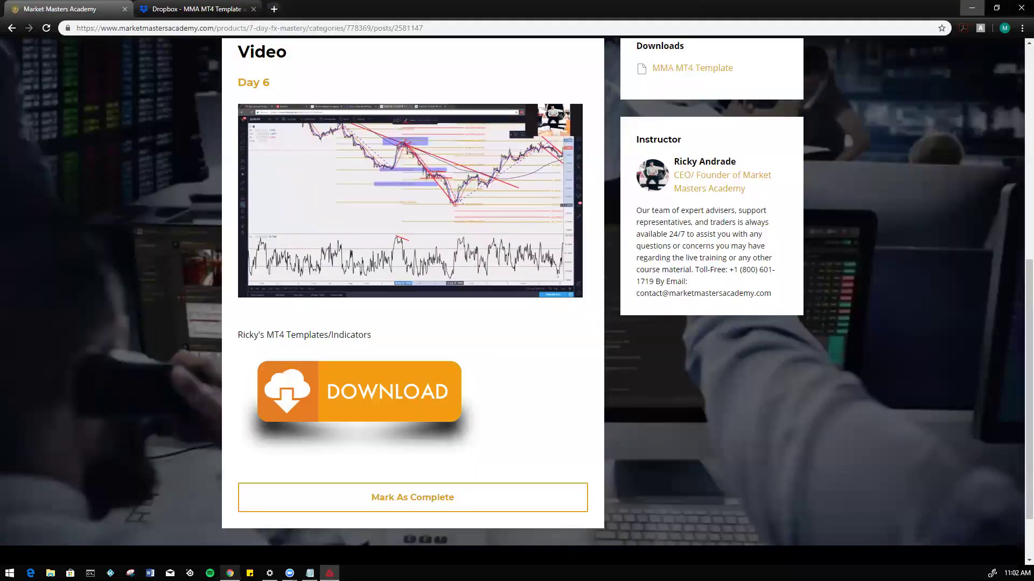
scroll(189, 365, down, 1)
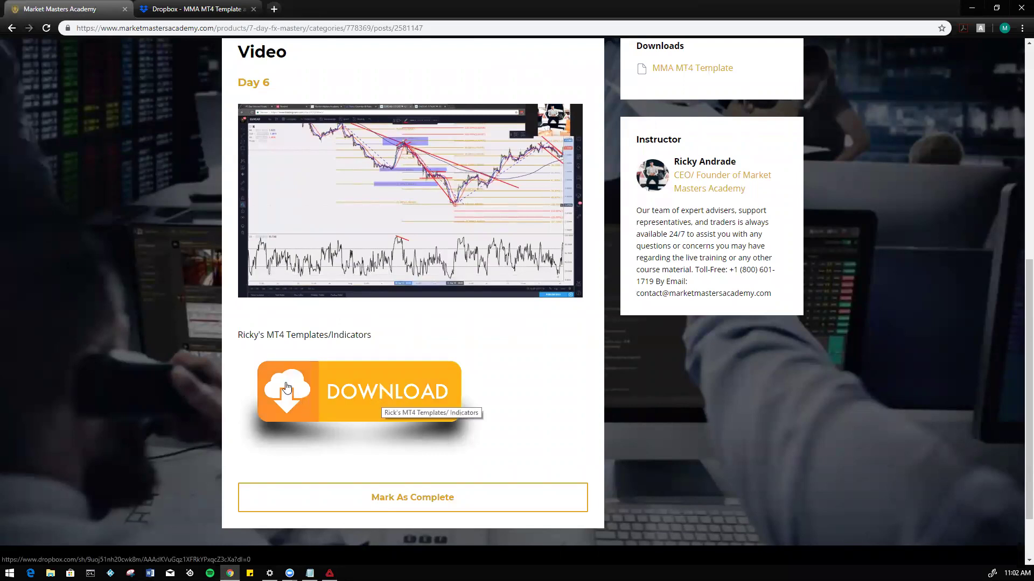
click(184, 9)
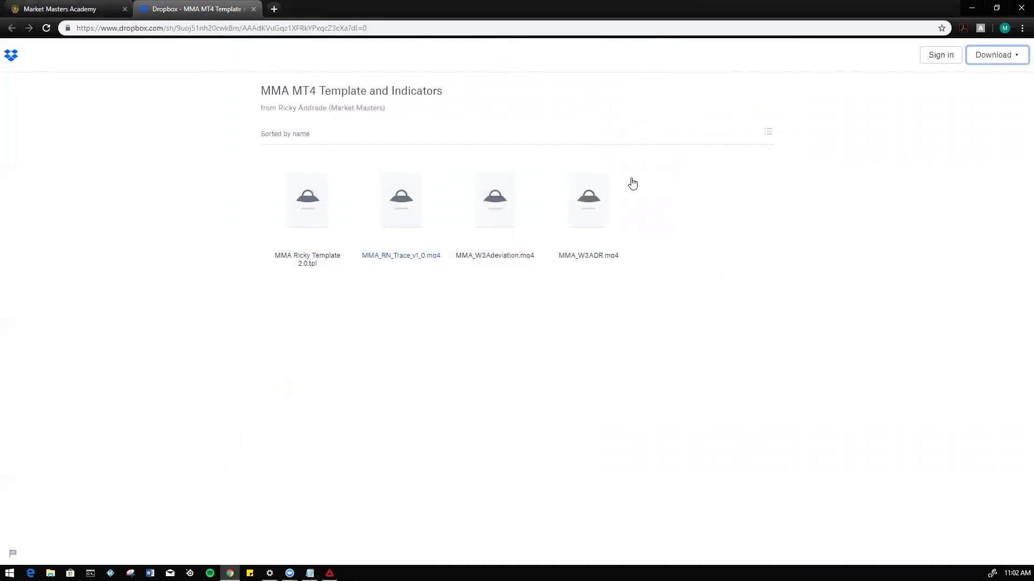
click(993, 56)
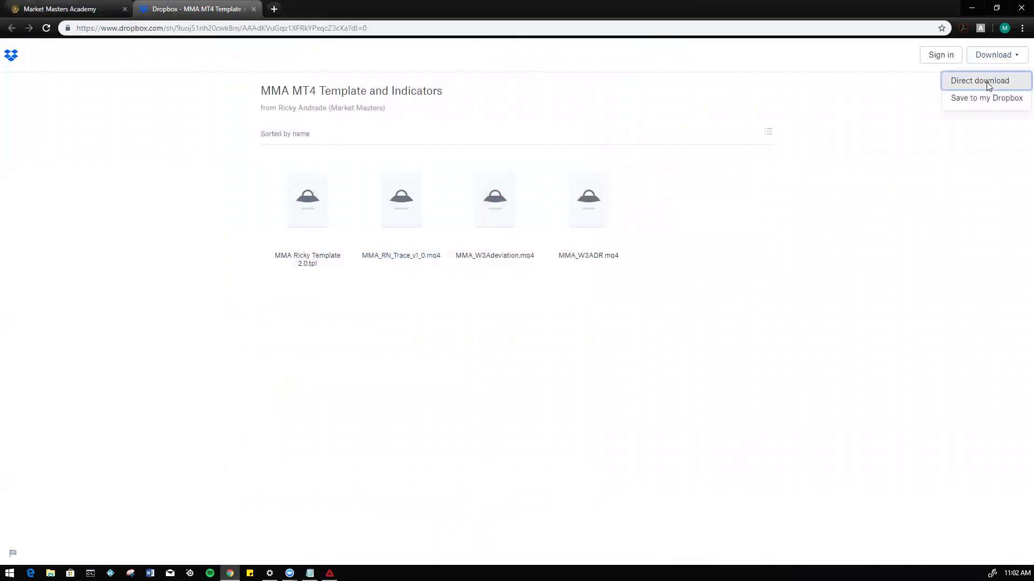
click(988, 81)
click(973, 9)
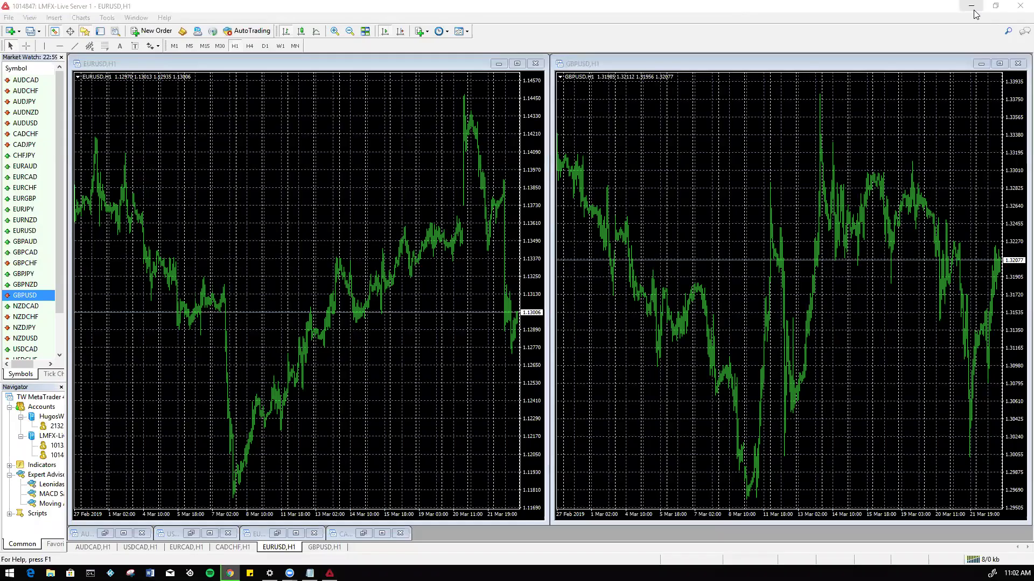
click(230, 574)
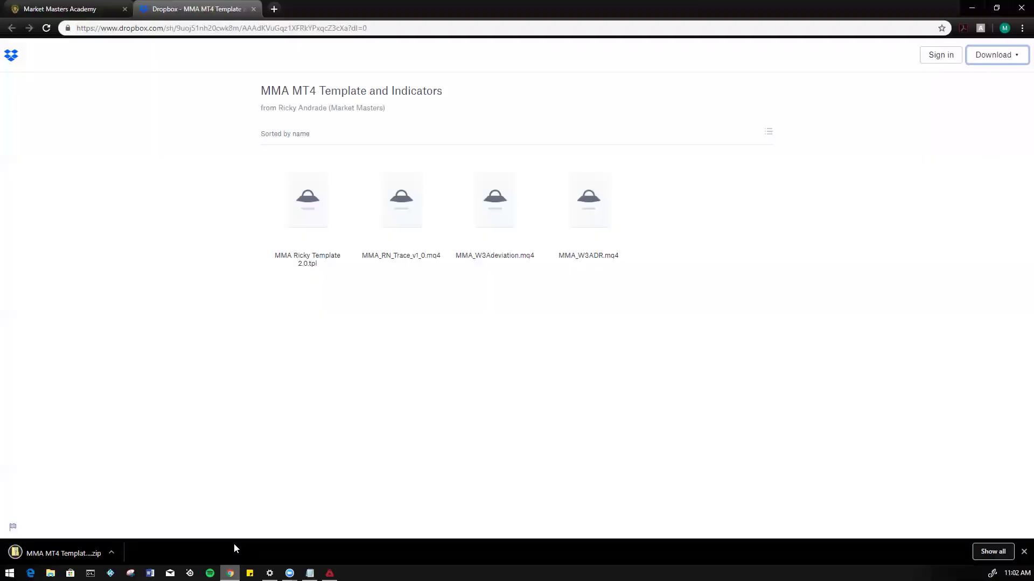
Step: Extract the zip's four files into Downloads 'MMA MT4 Template and Indicators (5)', then minimize that window
click(47, 553)
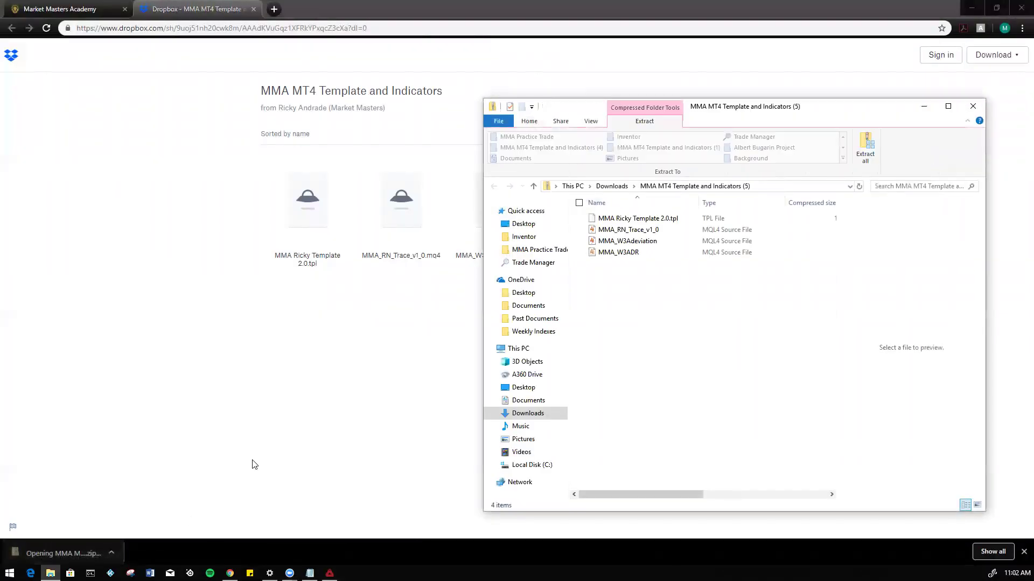
click(866, 148)
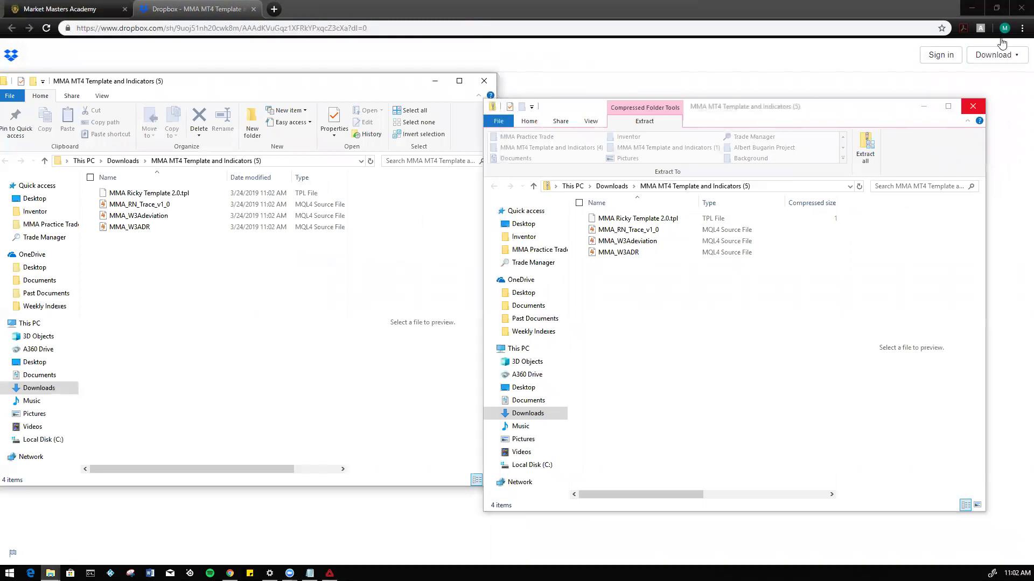
click(973, 106)
click(972, 8)
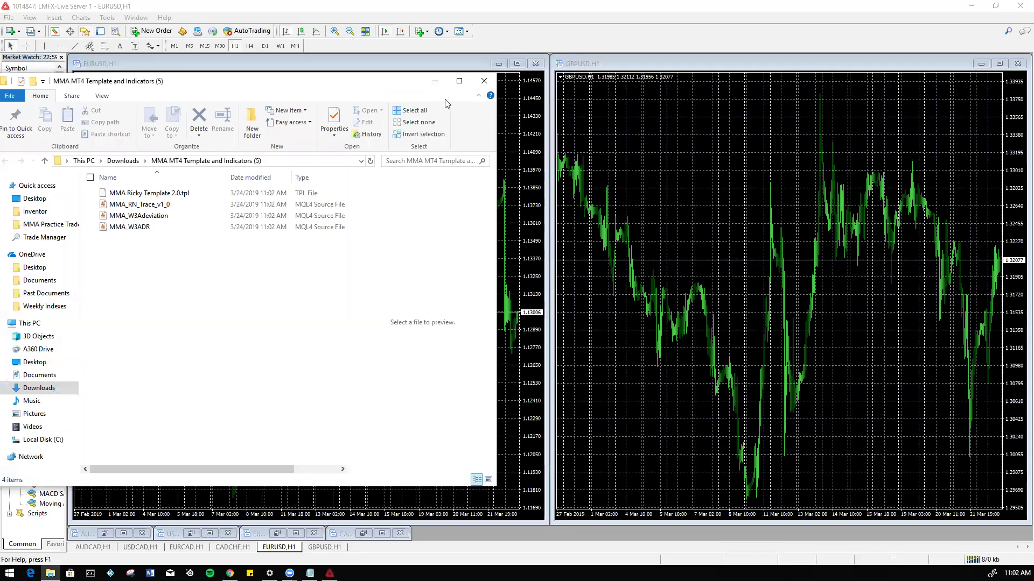
drag(443, 82, 537, 102)
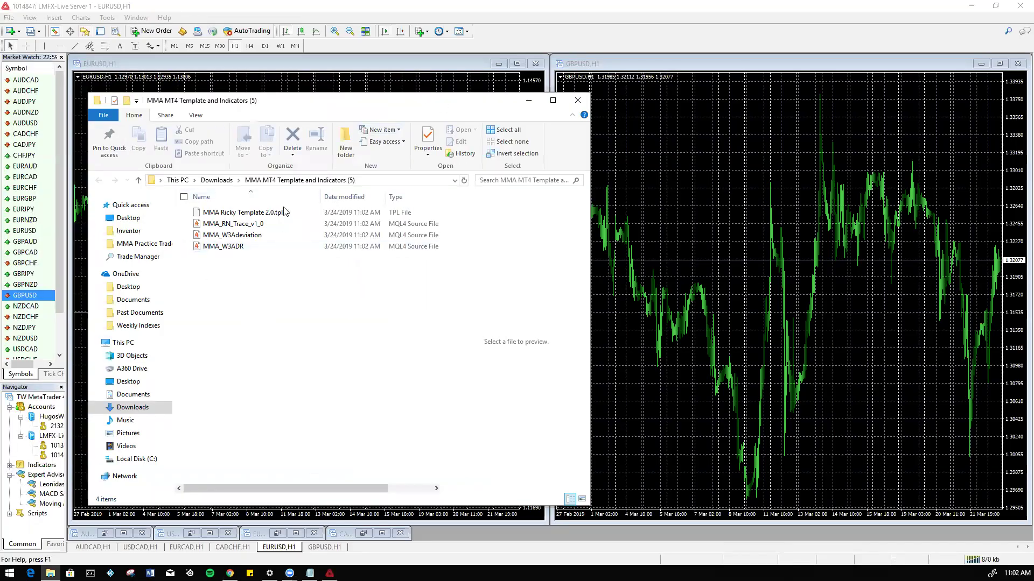
click(534, 101)
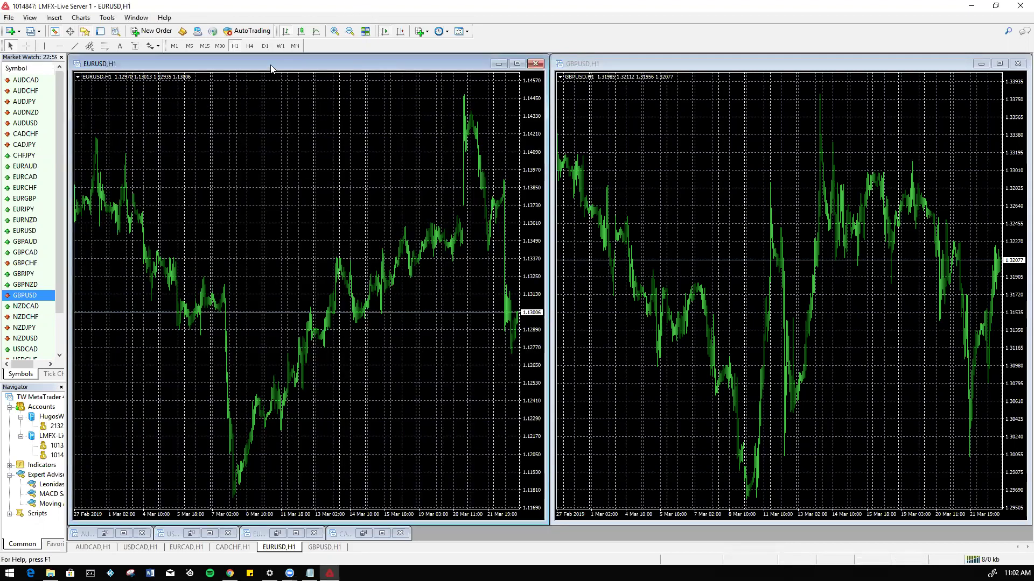
Step: Browse MetaTrader 4's data folder down to MQL4 > Indicators
click(10, 19)
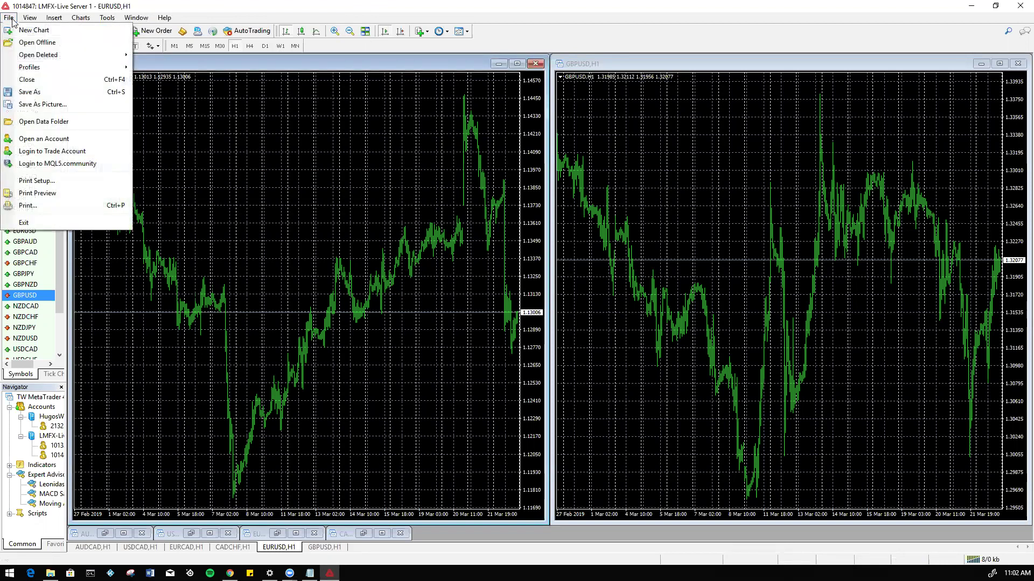
click(34, 122)
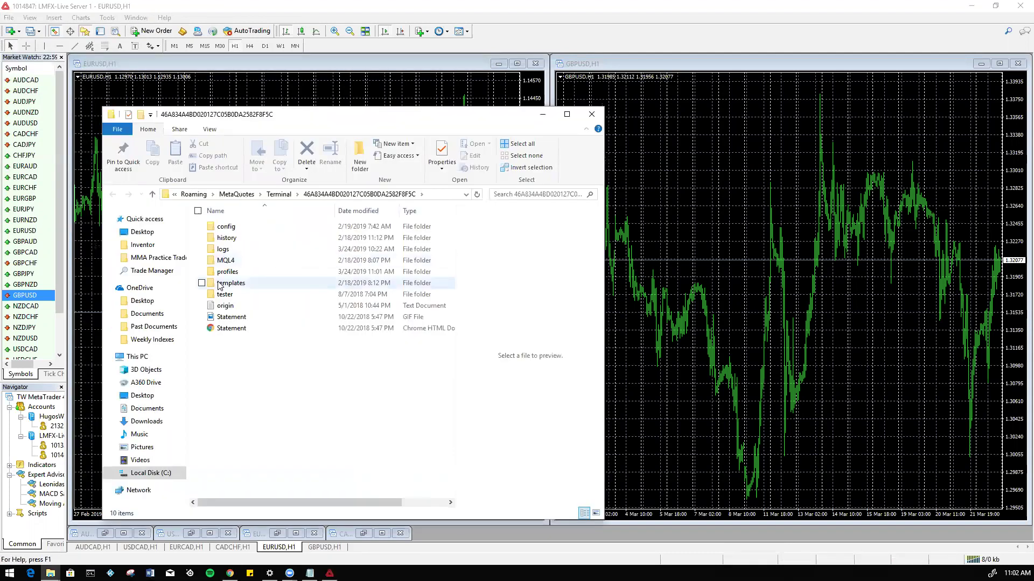
double_click(225, 261)
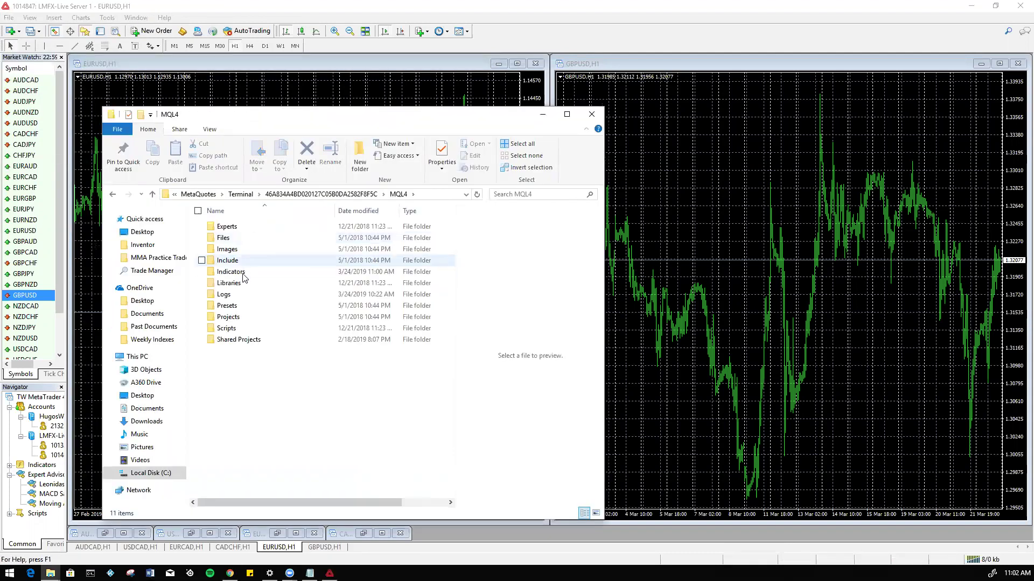
double_click(235, 272)
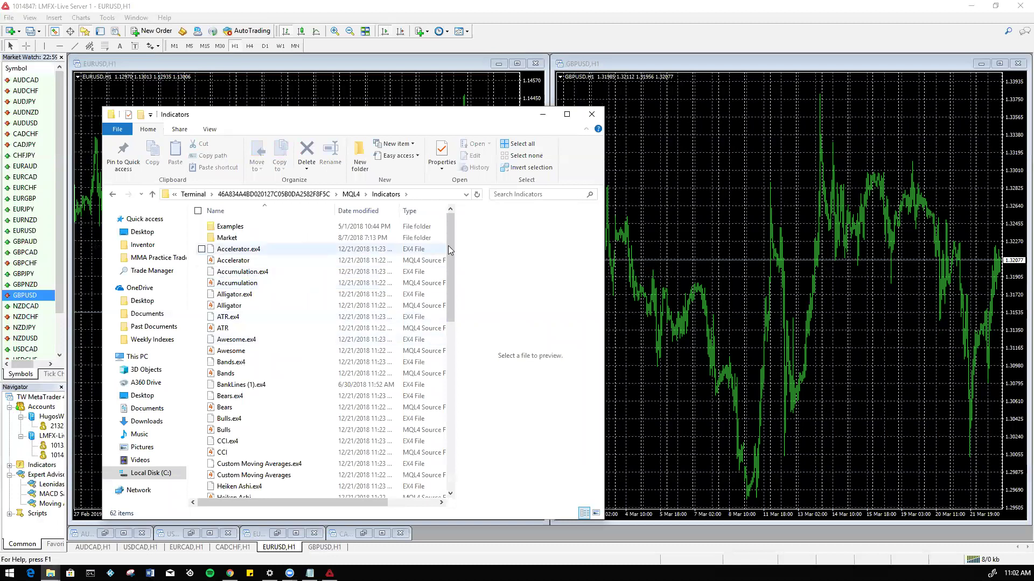
drag(451, 243, 425, 222)
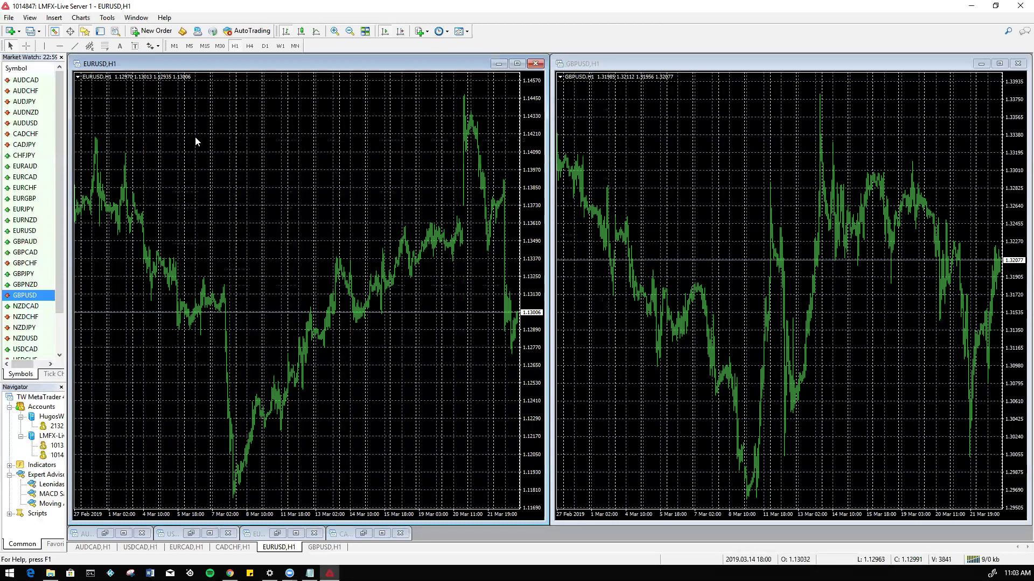
Step: Launch MetaEditor, open Bands.mq4 from Indicators, and delete all of its code
click(108, 18)
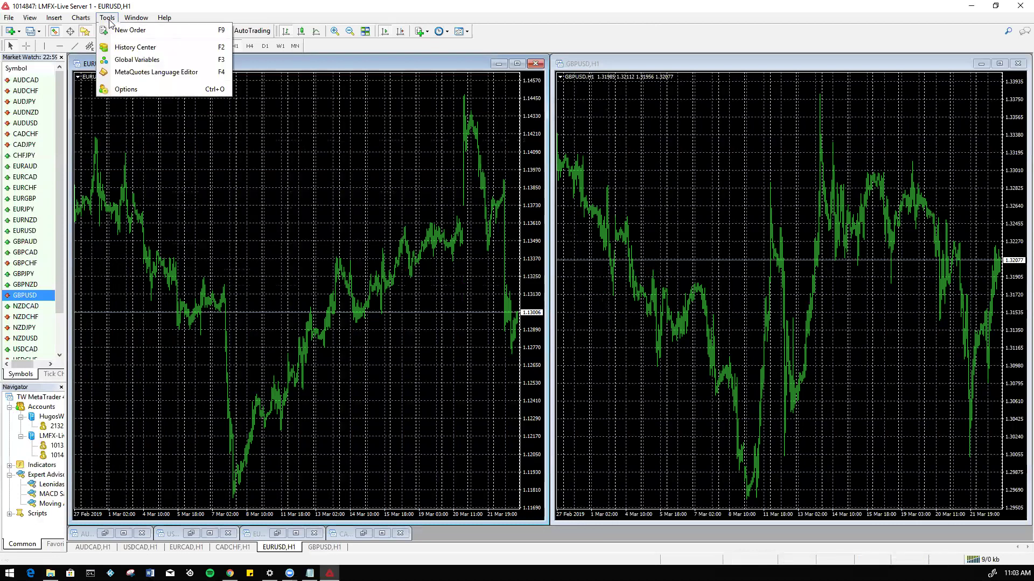
click(173, 76)
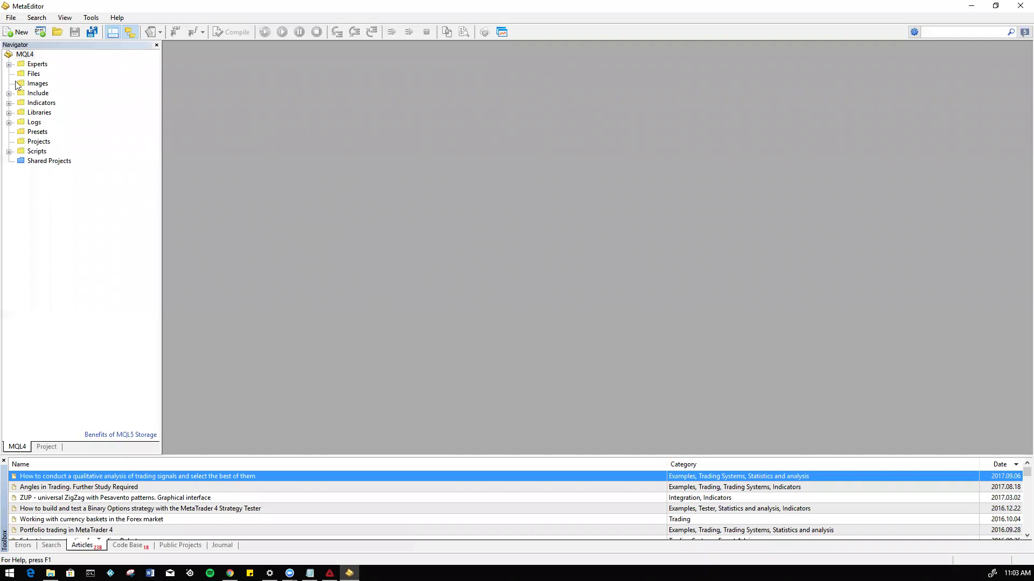
click(9, 103)
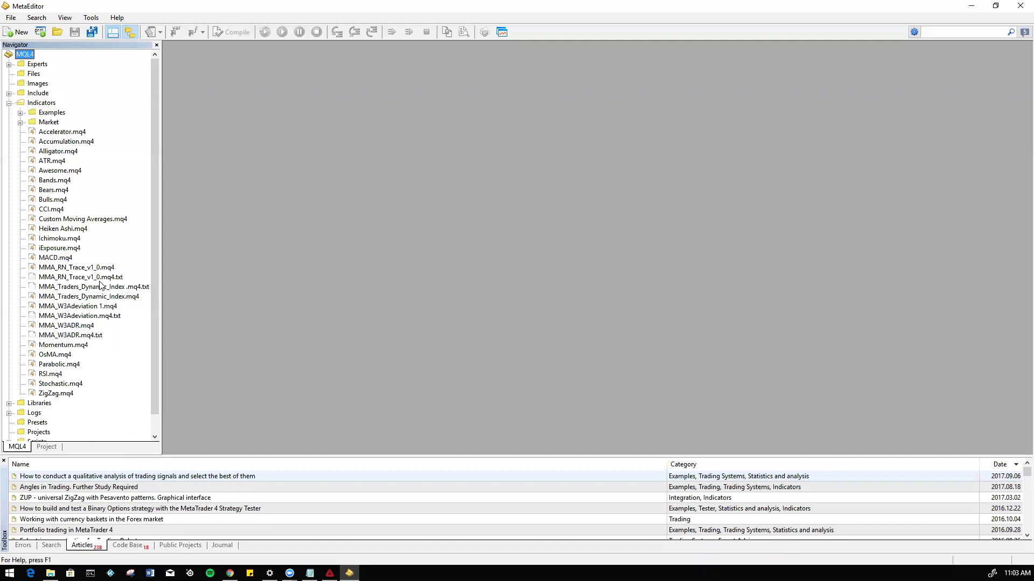
double_click(54, 181)
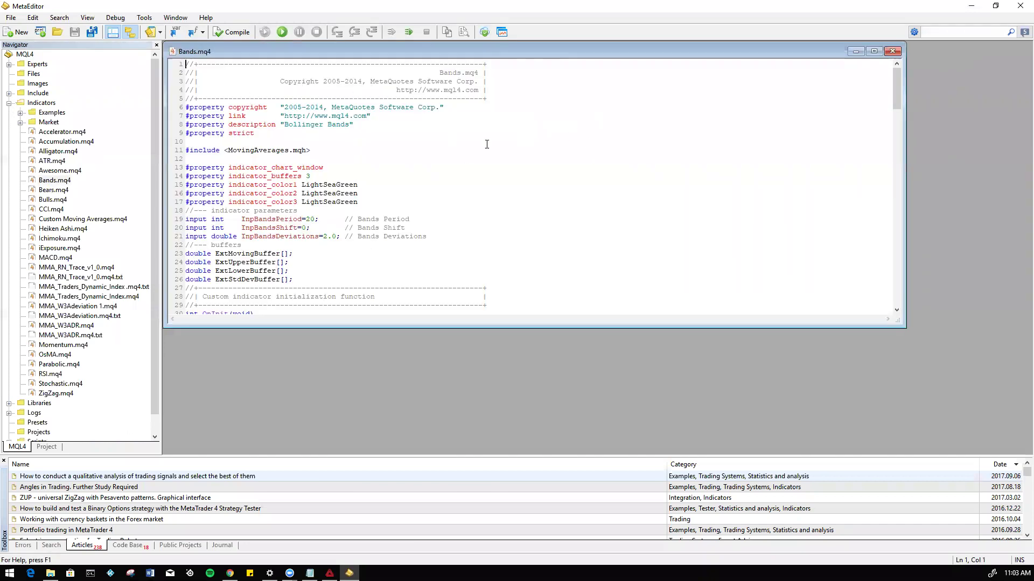
scroll(556, 145, down, 3)
scroll(549, 154, up, 3)
drag(186, 63, 441, 417)
key(Delete)
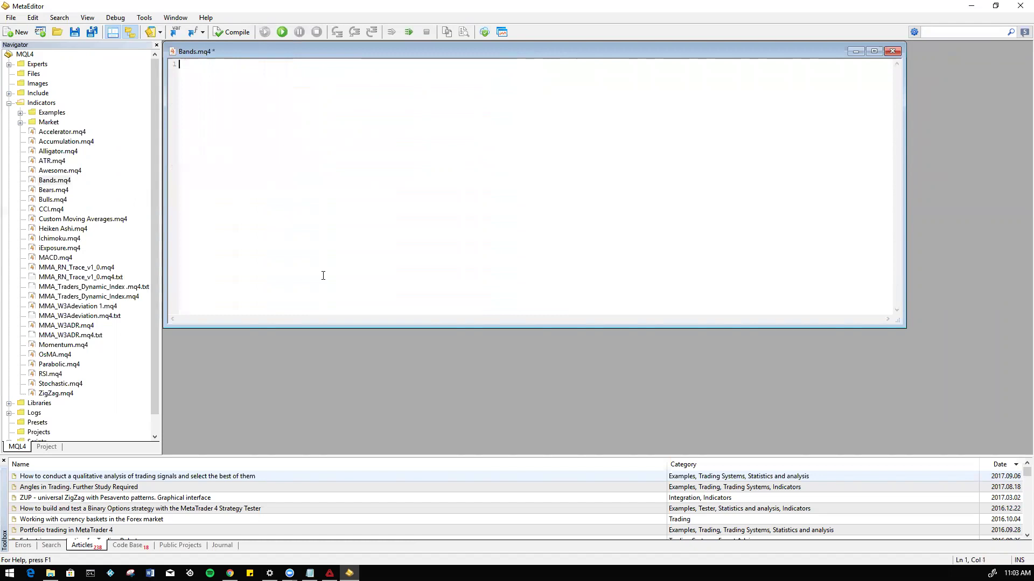
Step: In the restored extracted folder, bring up Open with for the MMA_W3Adeviation file
click(51, 574)
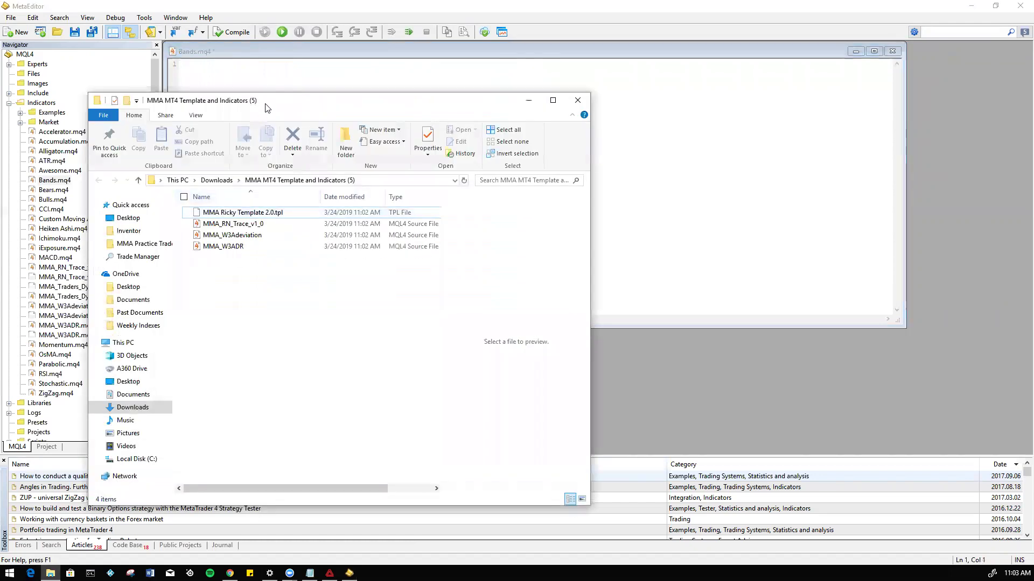
drag(265, 108, 650, 47)
click(637, 174)
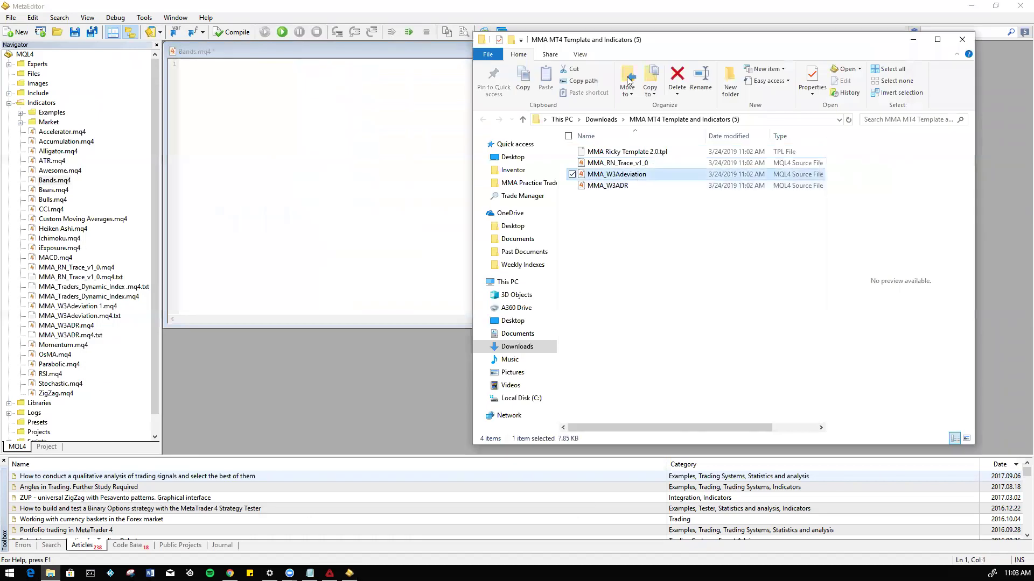
right_click(639, 178)
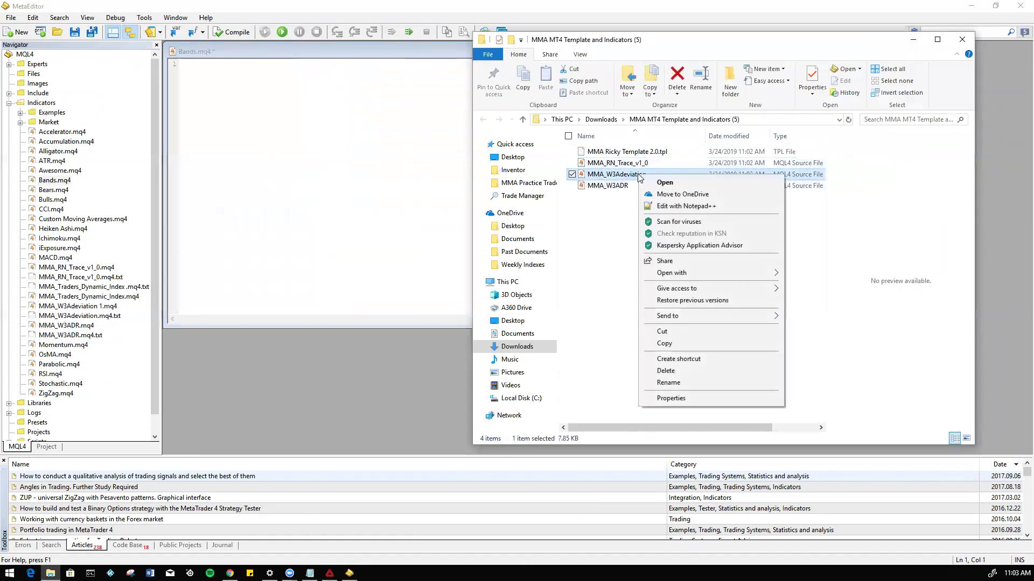
mouse_move(703, 271)
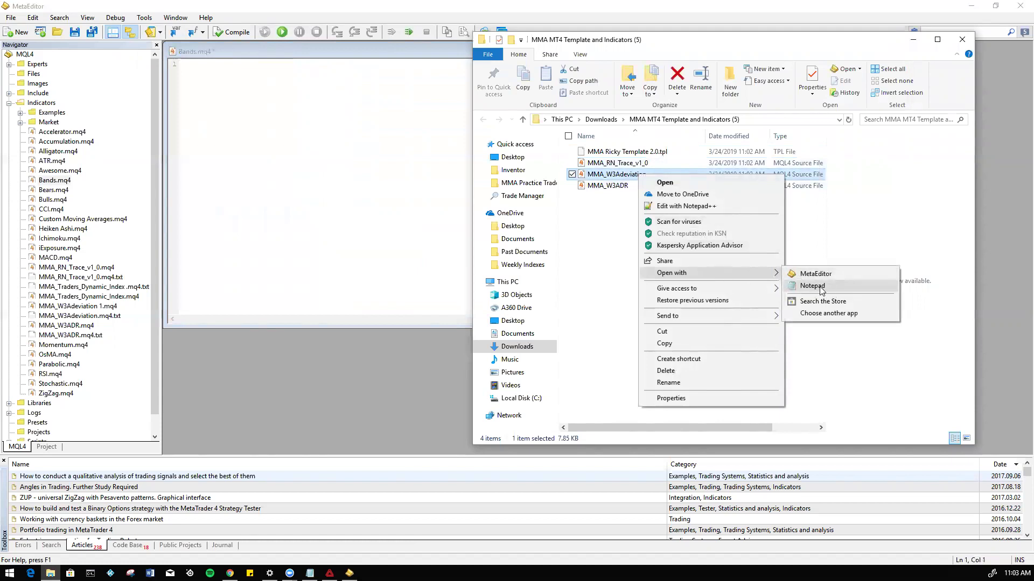
Step: Open MMA_W3Adeviation in Notepad and select its entire source code
click(812, 285)
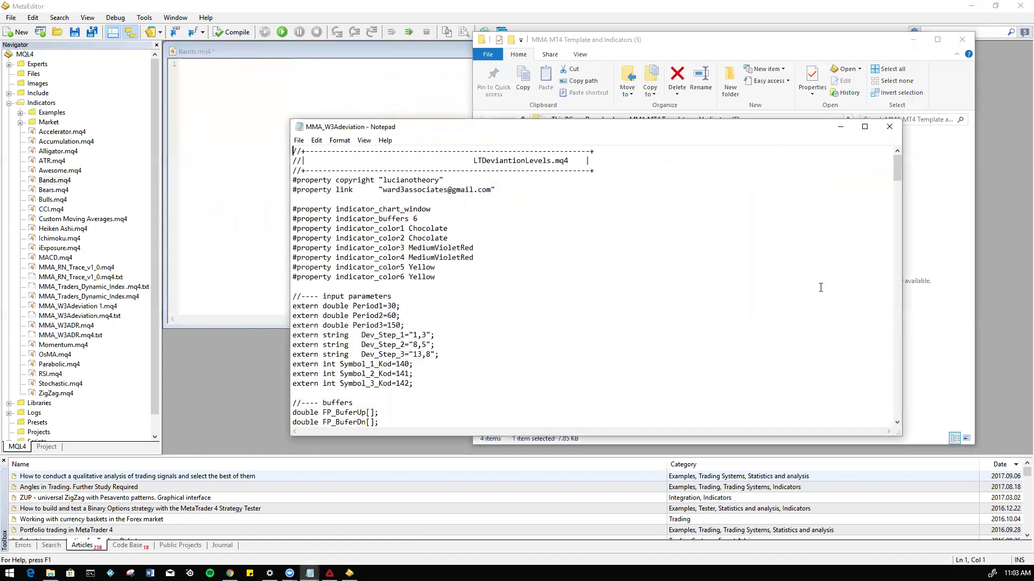
drag(586, 128, 649, 70)
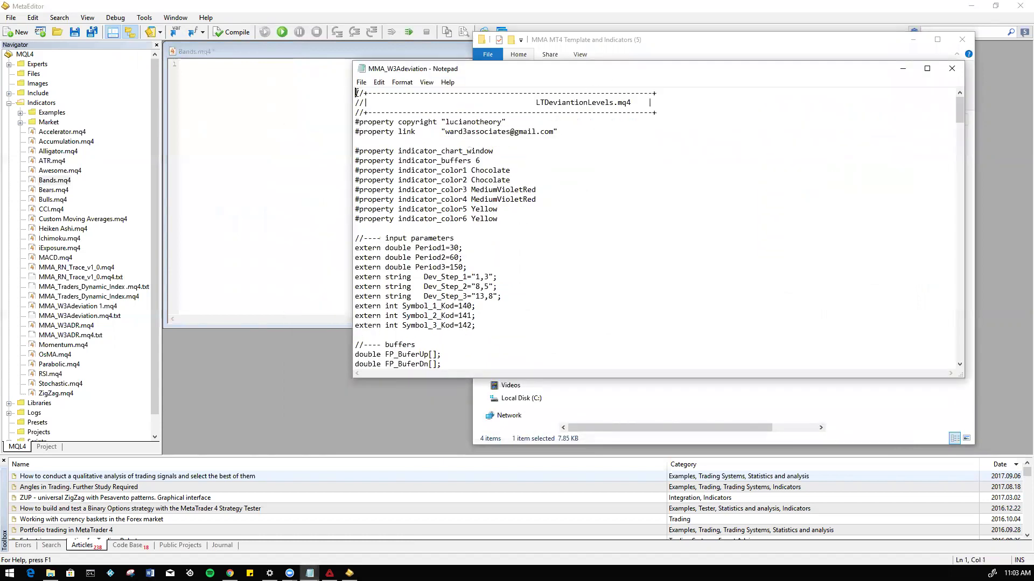
drag(356, 93, 588, 443)
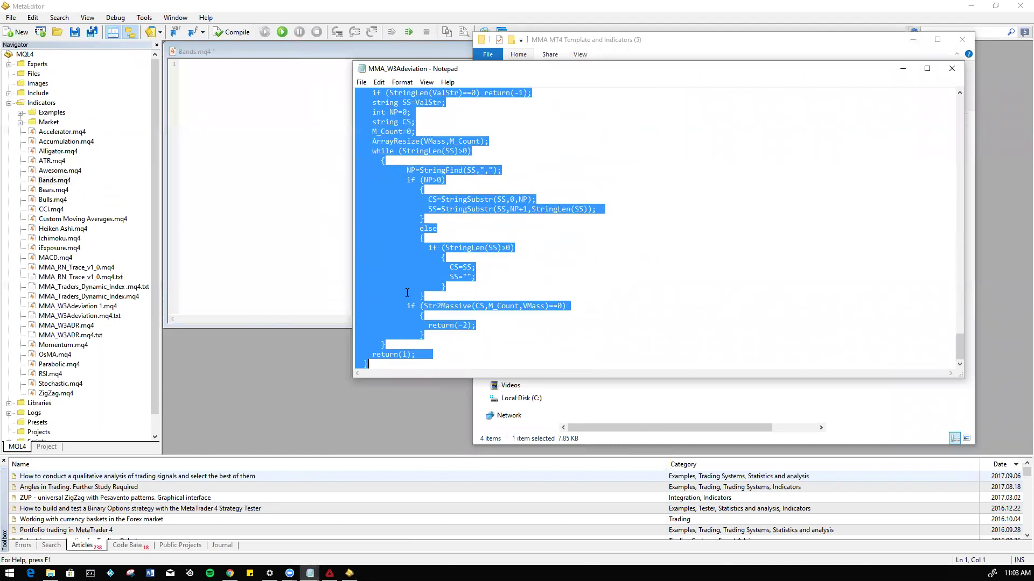
Step: Copy the MMA_W3Adeviation code from Notepad and paste it into the empty Bands.mq4 editor
right_click(407, 293)
click(439, 318)
right_click(250, 129)
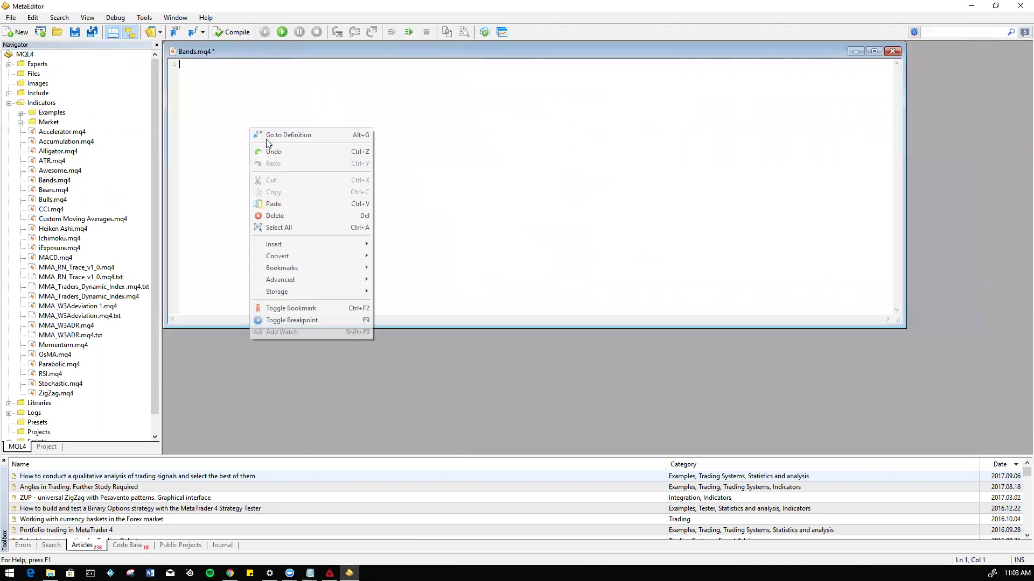
click(274, 204)
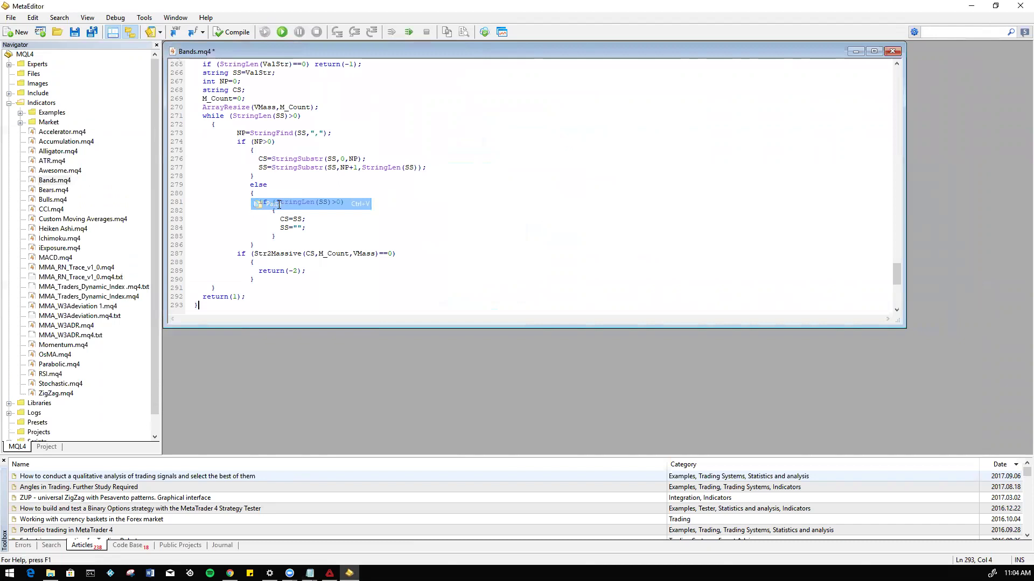
drag(893, 278, 894, 75)
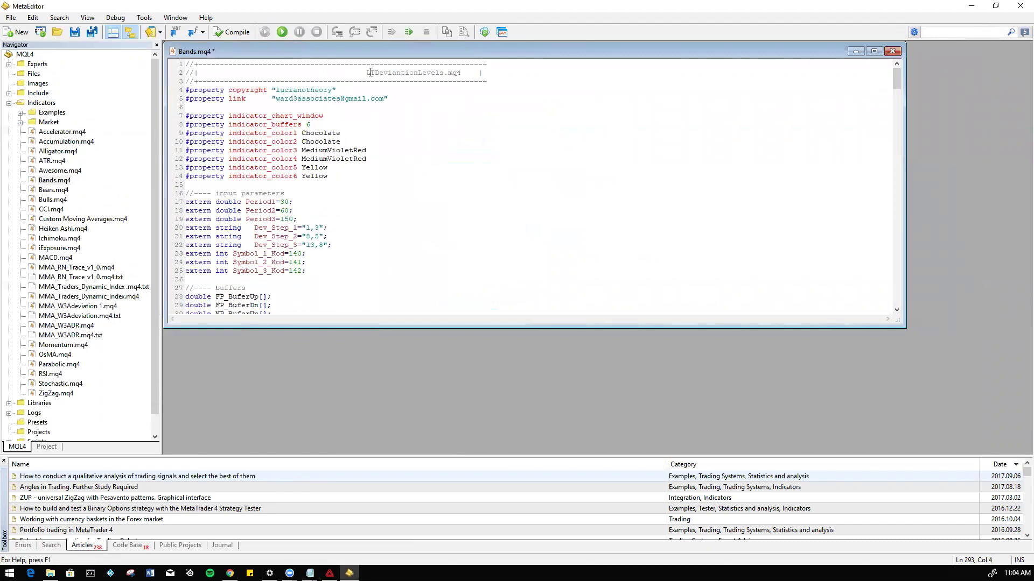
Step: Save the pasted code with Save As under the name 'MMA_Deviation 4'
click(8, 16)
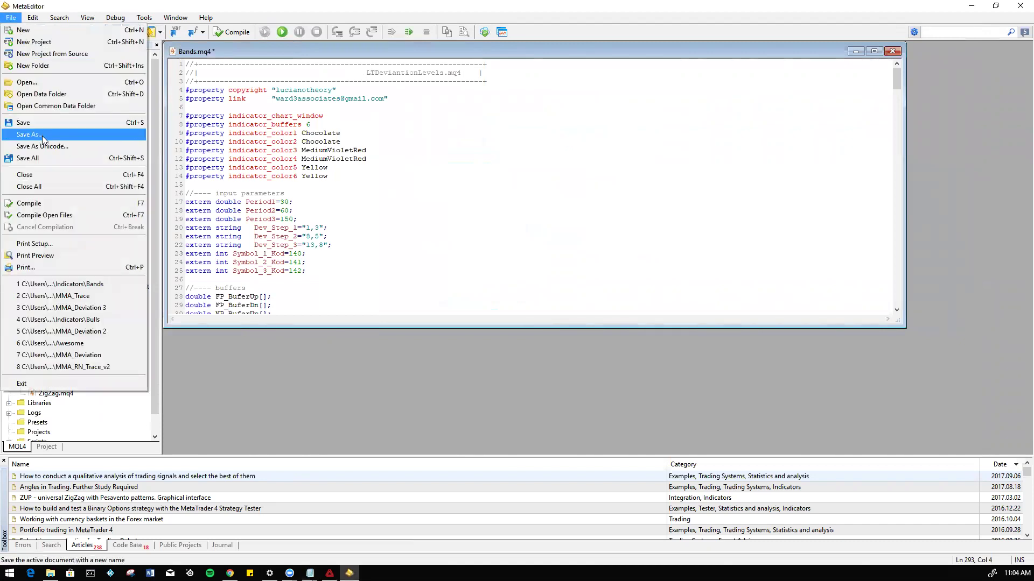
click(43, 136)
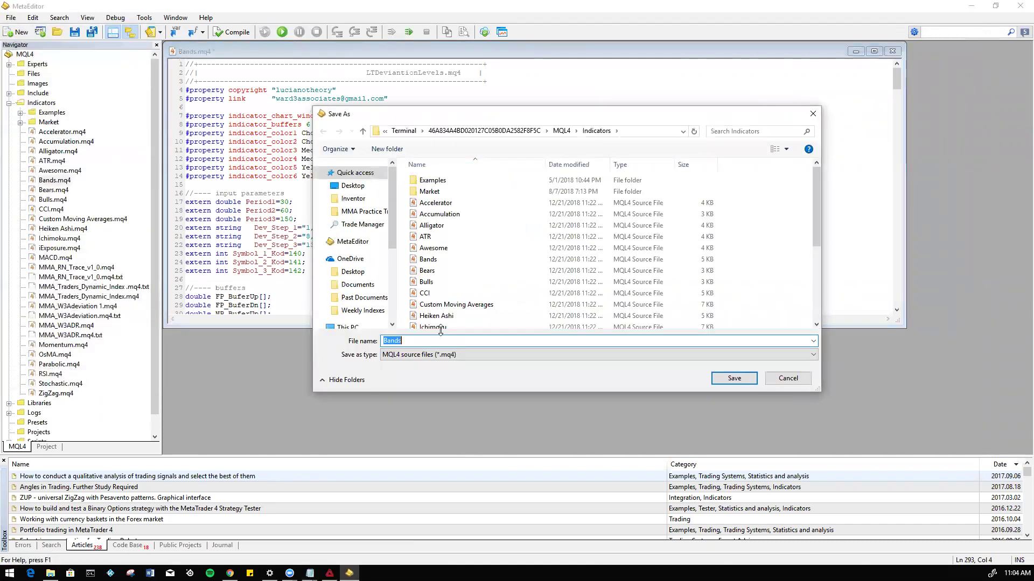
text(M)
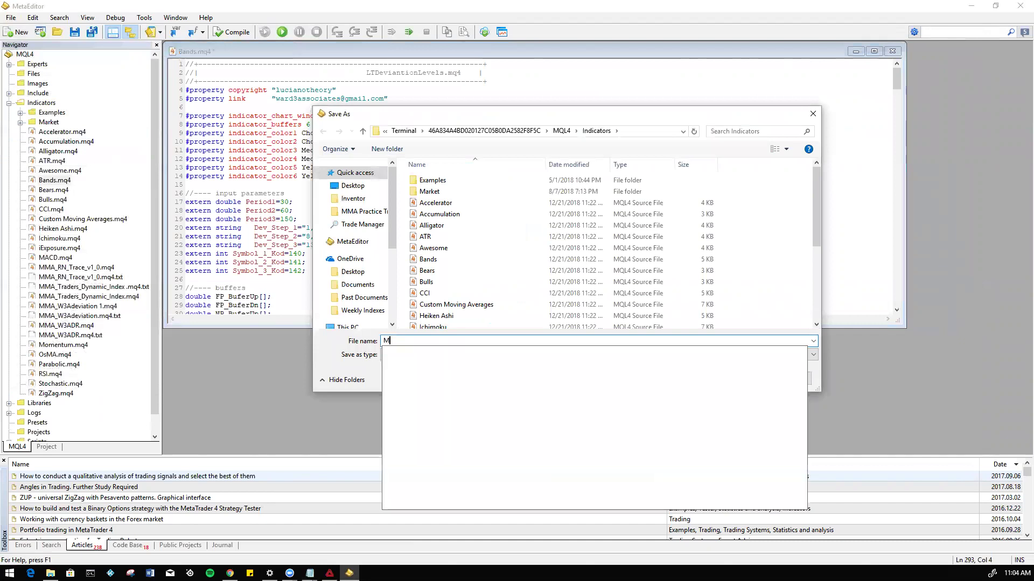
text(MA_De)
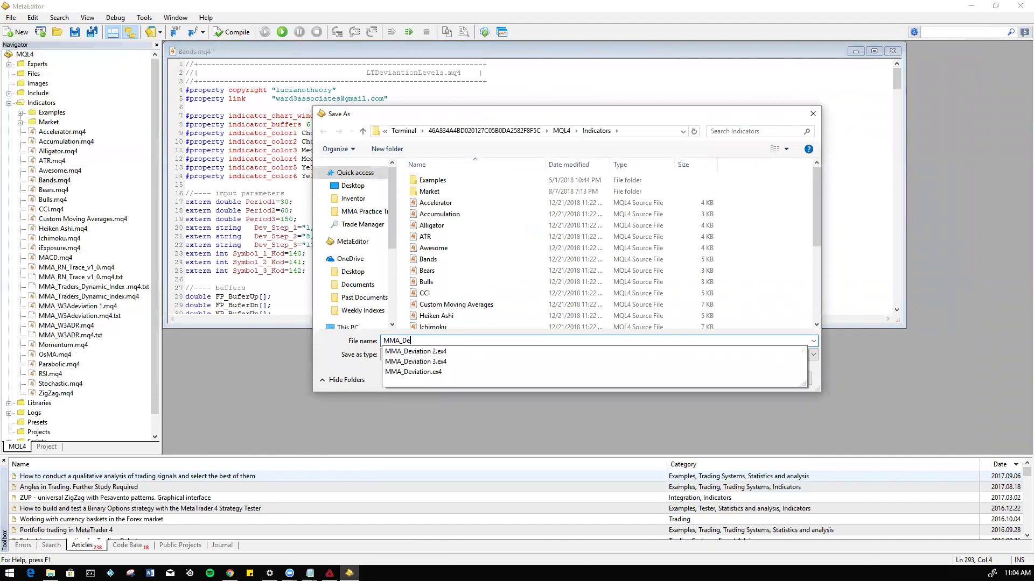
text(viation 4)
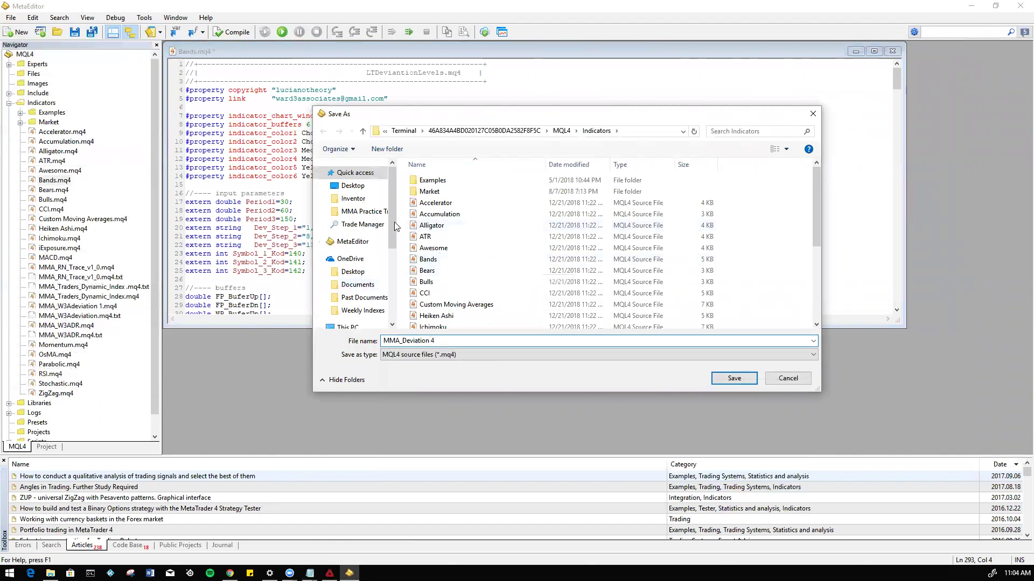
click(730, 378)
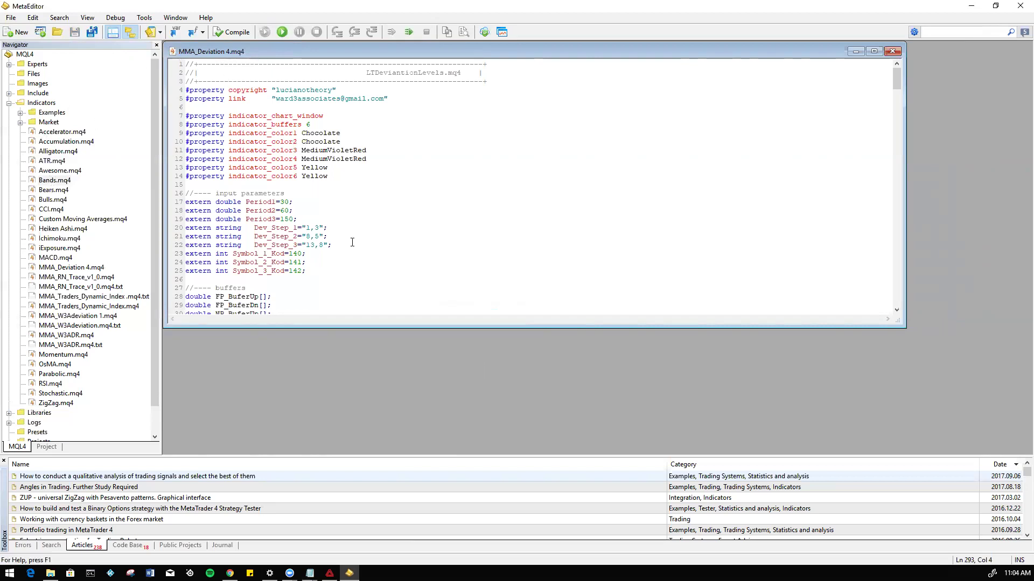
Step: Open MMA_W3ADR in Notepad, select its text, and return to the MMA_Deviation 4 code
drag(186, 63, 353, 376)
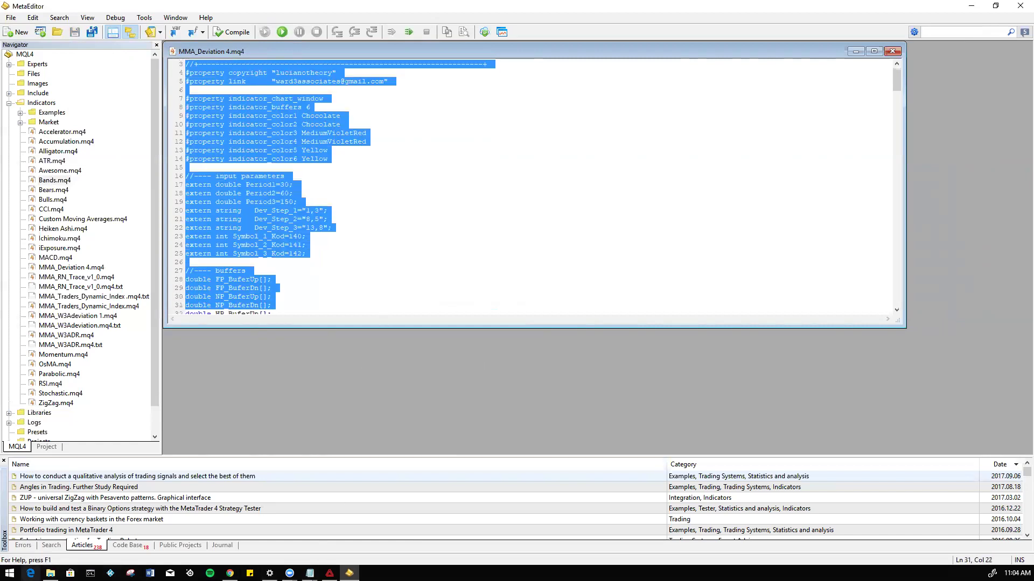
click(50, 573)
right_click(618, 187)
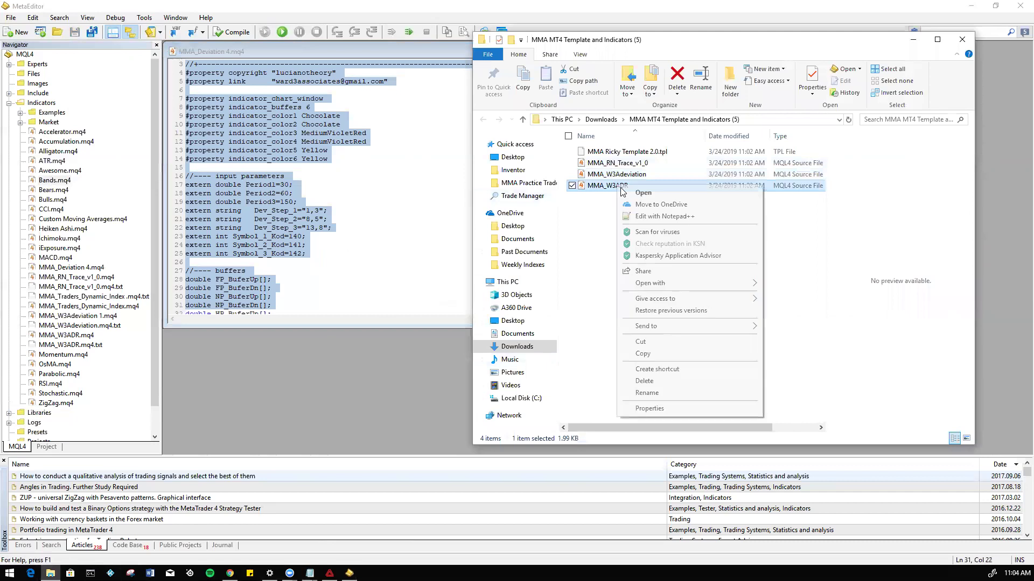
mouse_move(685, 280)
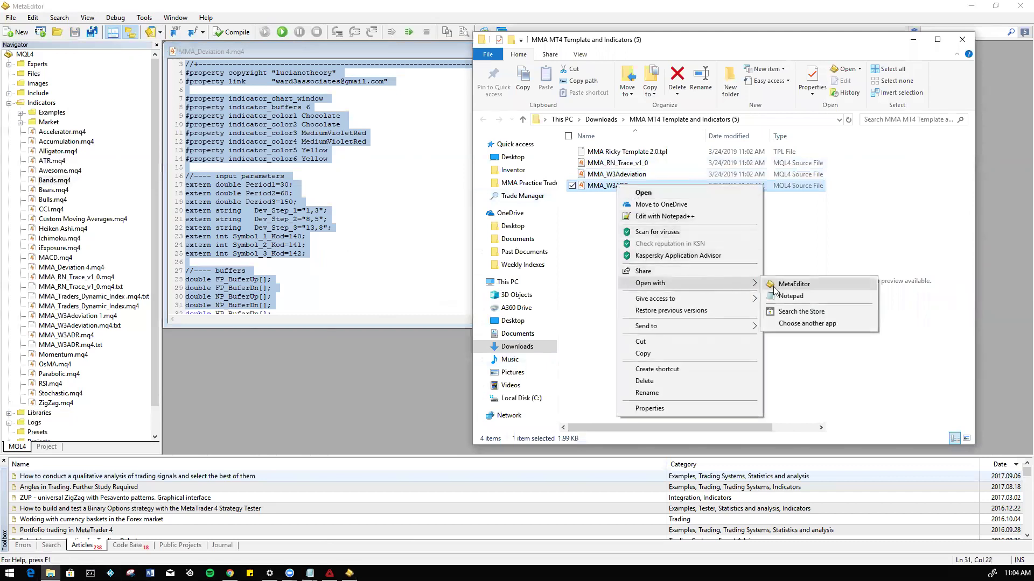
click(791, 296)
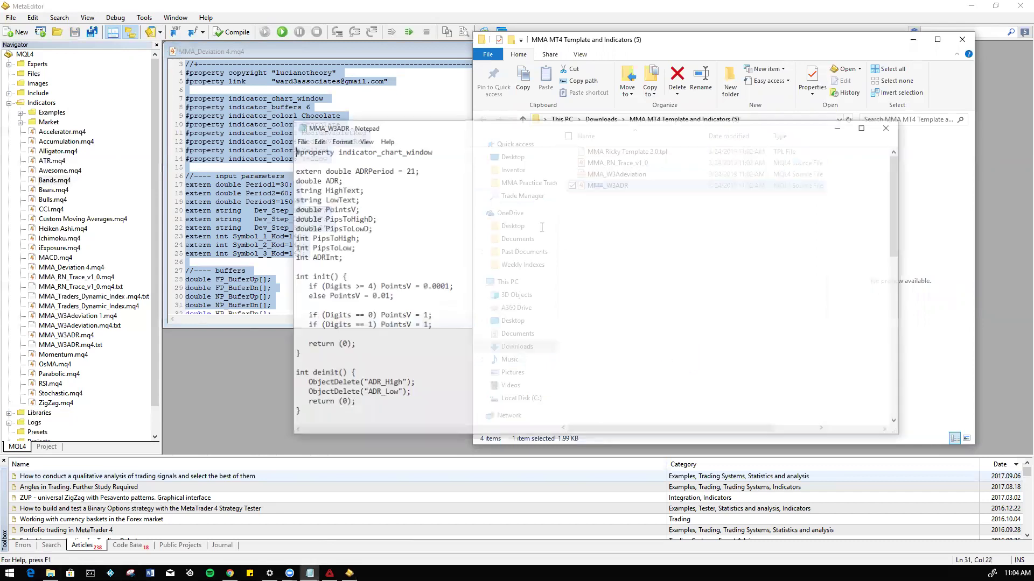
drag(294, 153, 489, 437)
click(409, 94)
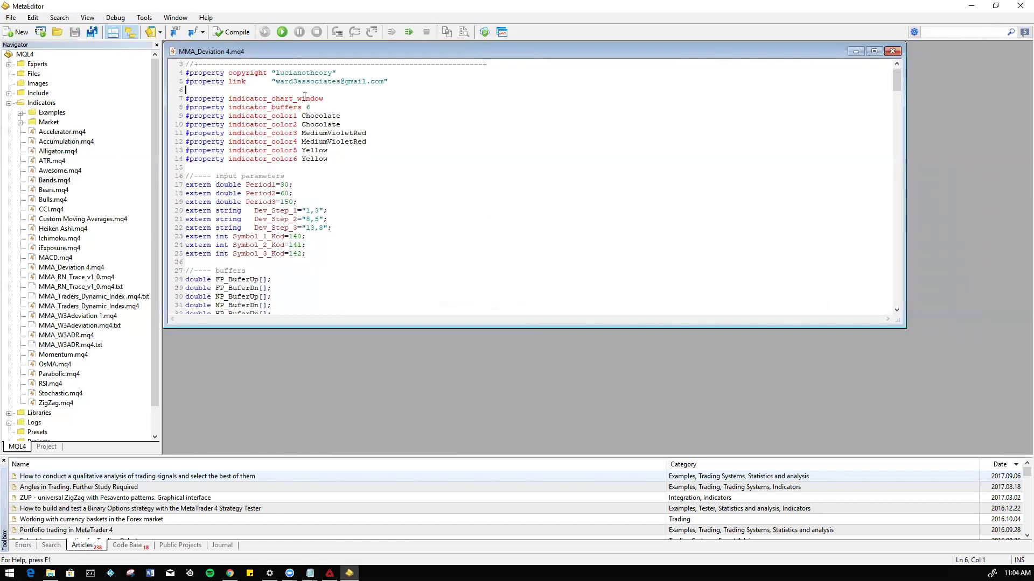
scroll(325, 170, up, 1)
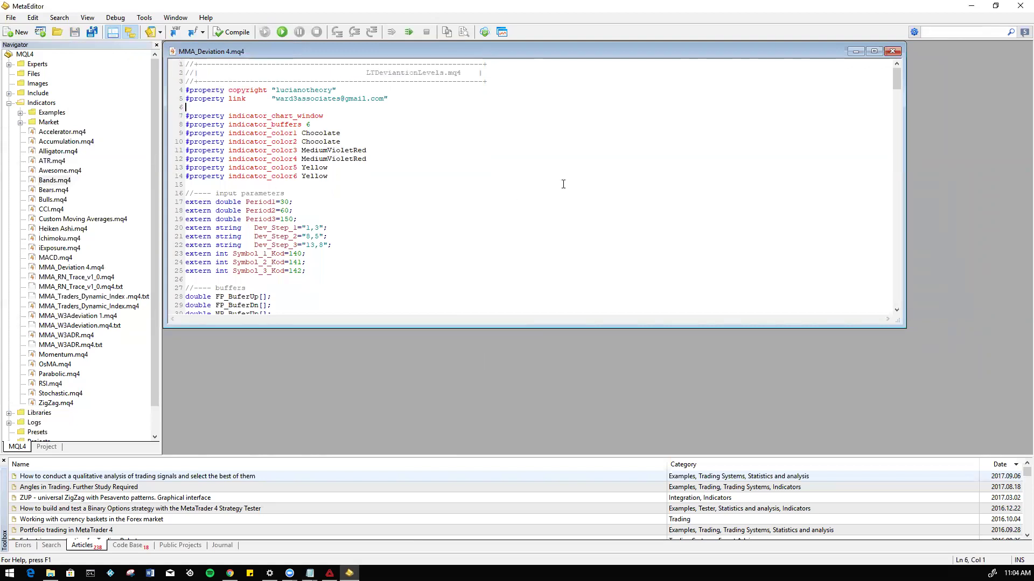
Step: Close MetaEditor, both Notepad windows and the indicators folder window to return to the charts
drag(896, 81, 895, 58)
click(1021, 6)
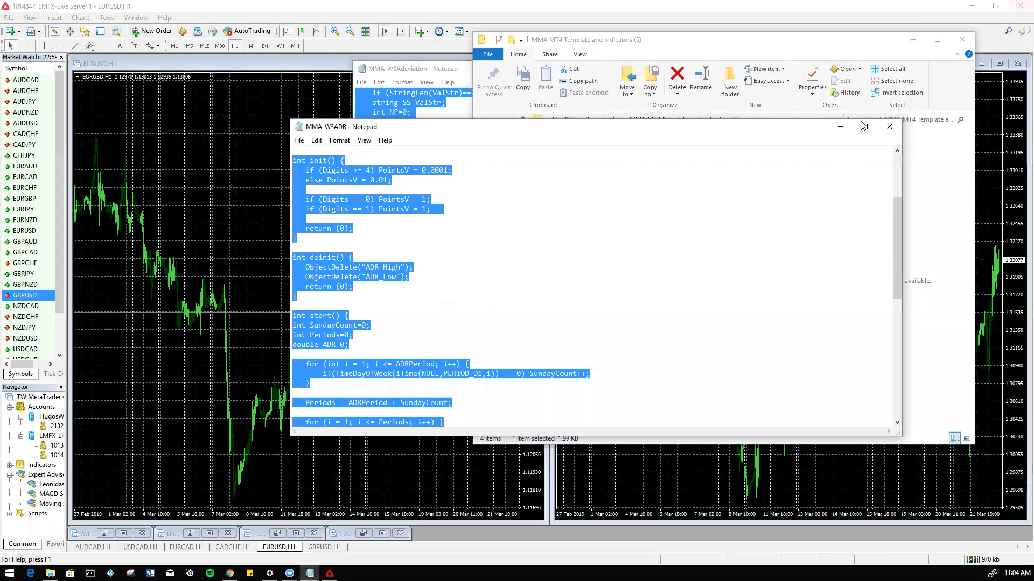
click(889, 127)
click(961, 40)
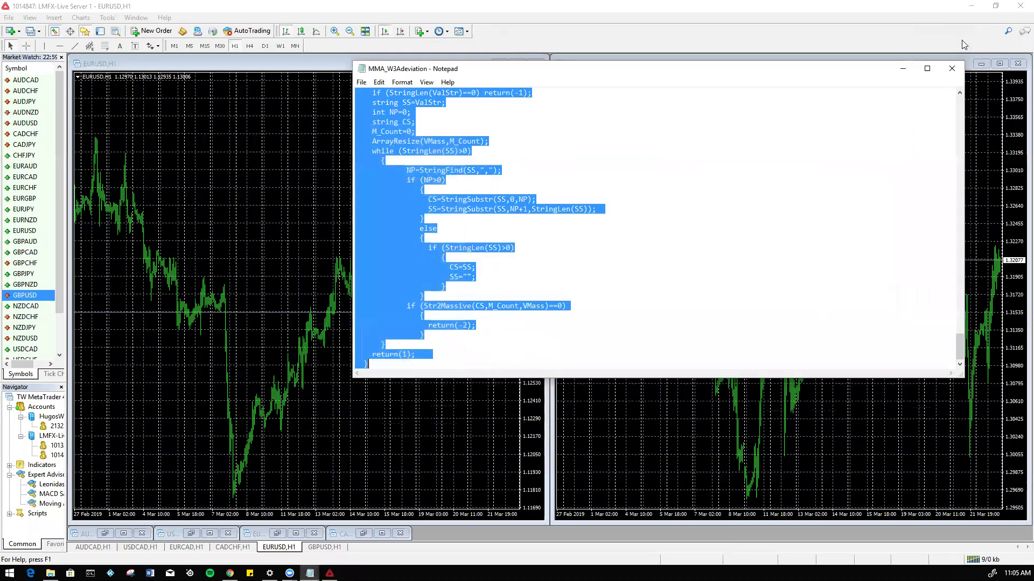
click(952, 67)
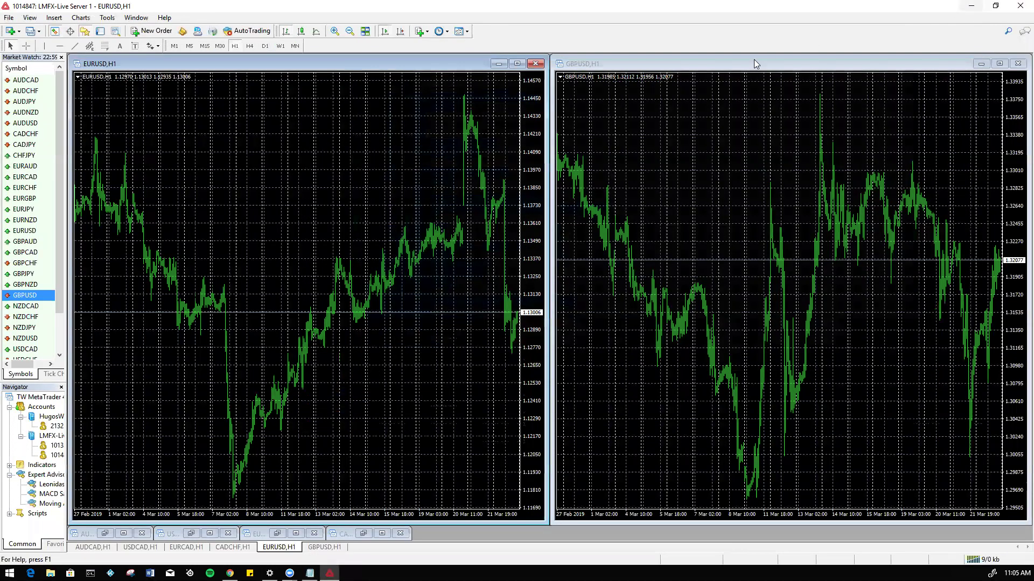
click(1021, 6)
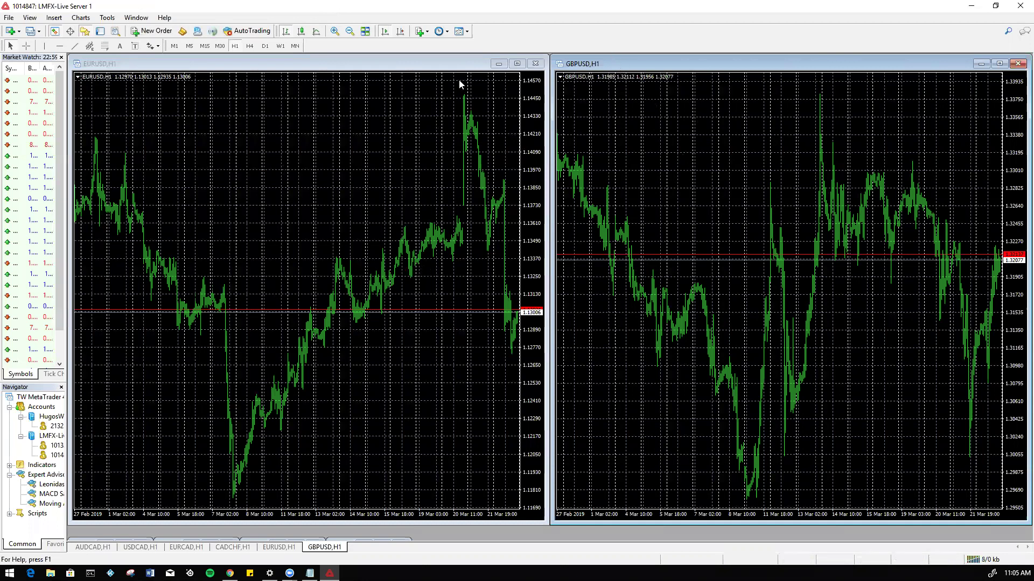
Step: Attach the MMA_Deviation 4 custom indicator to the EURUSD hourly chart
click(446, 63)
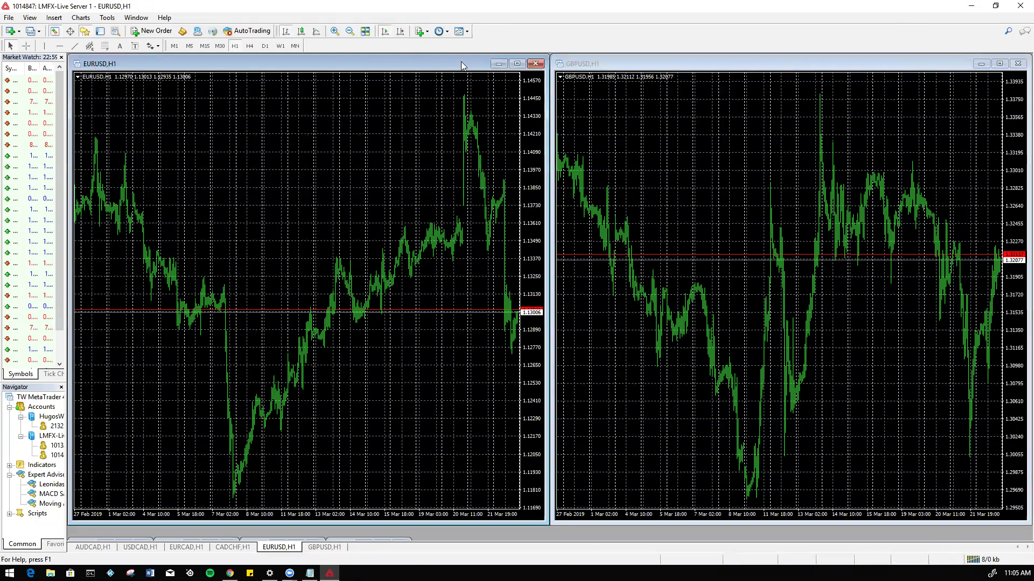
click(54, 17)
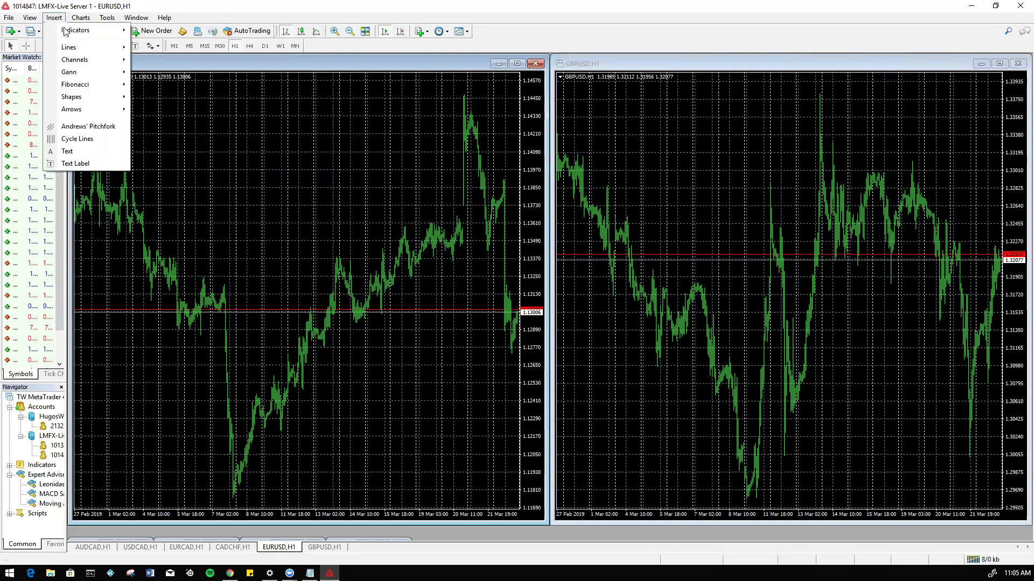
mouse_move(68, 34)
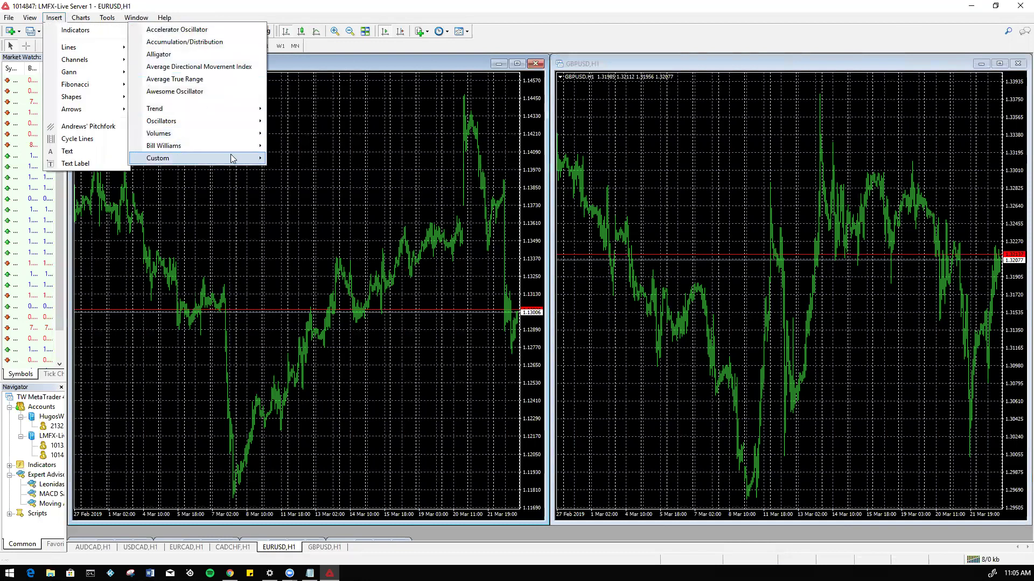
mouse_move(233, 160)
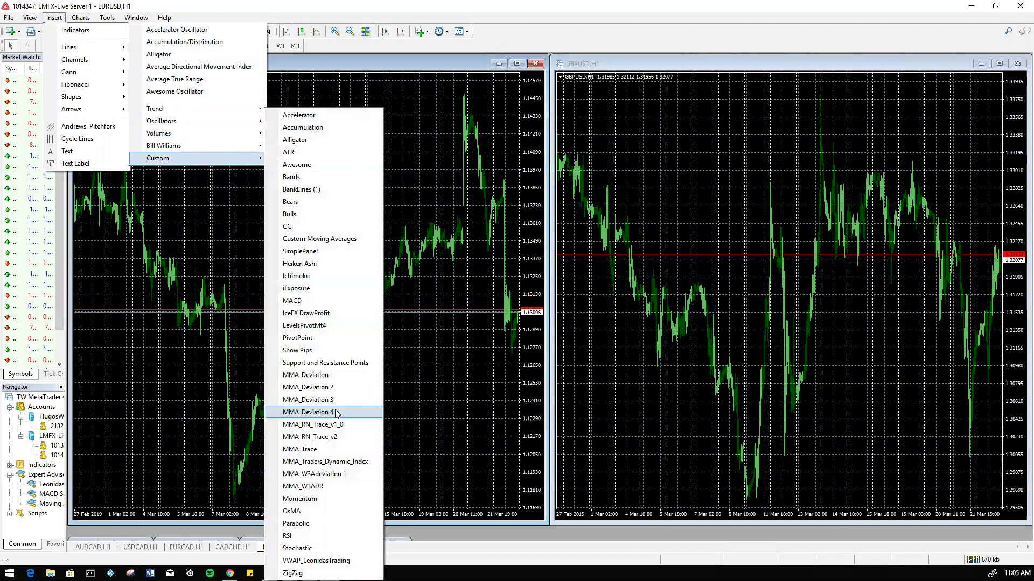
click(336, 413)
click(524, 321)
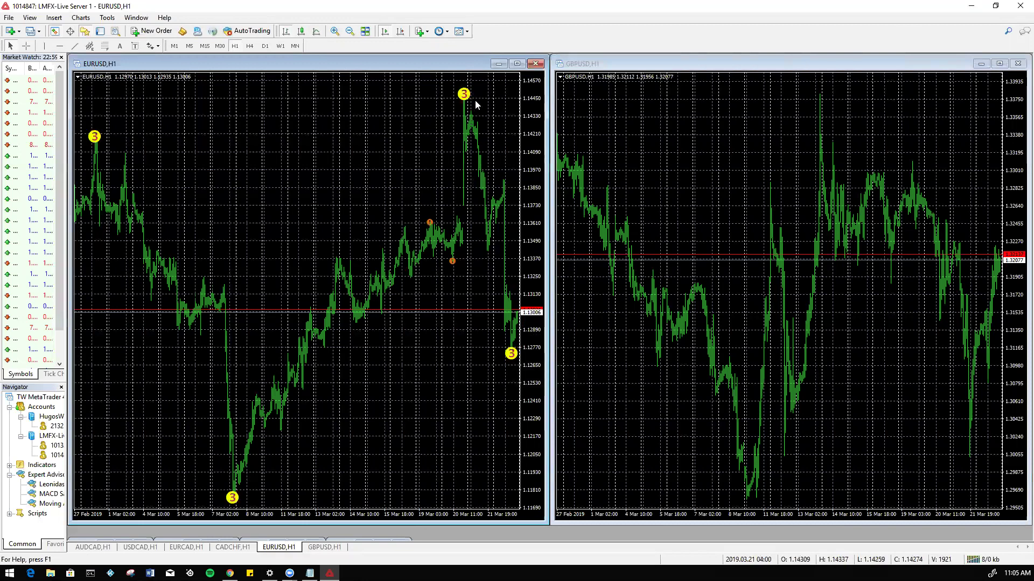
click(596, 64)
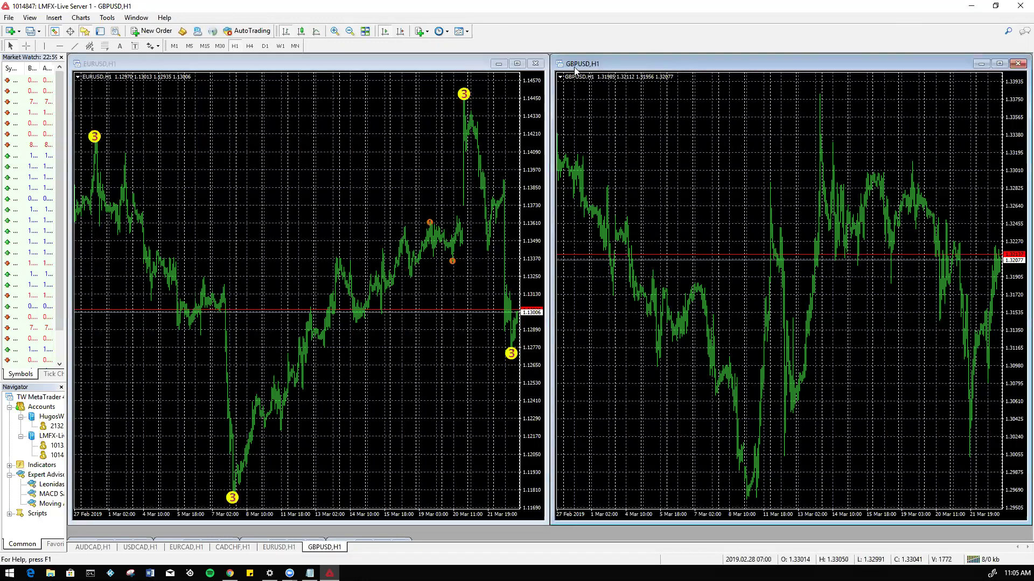
Step: Attach MMA_Deviation 4 to the GBPUSD hourly chart, then compare it with the EURUSD chart
click(53, 17)
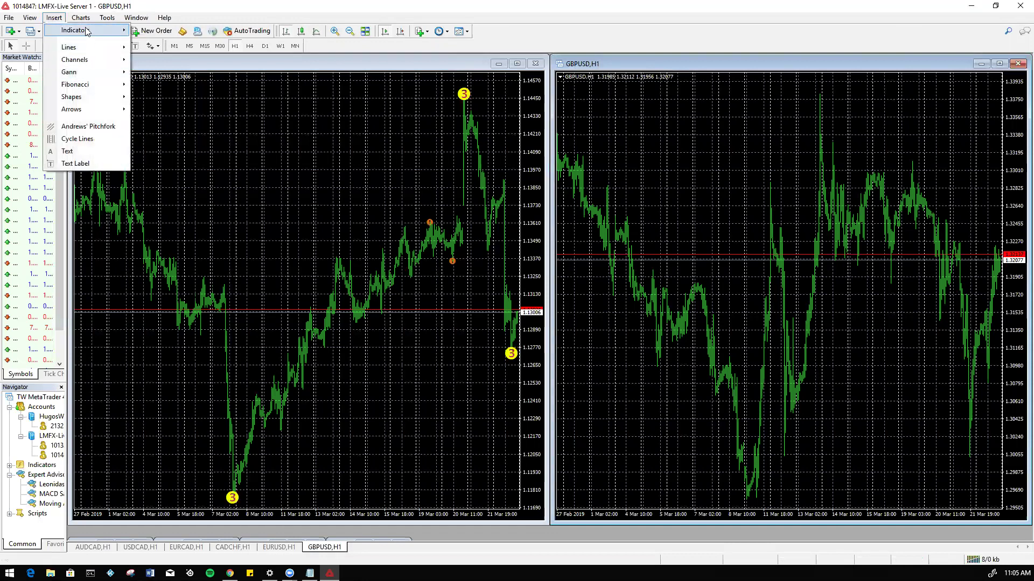
mouse_move(89, 30)
mouse_move(233, 160)
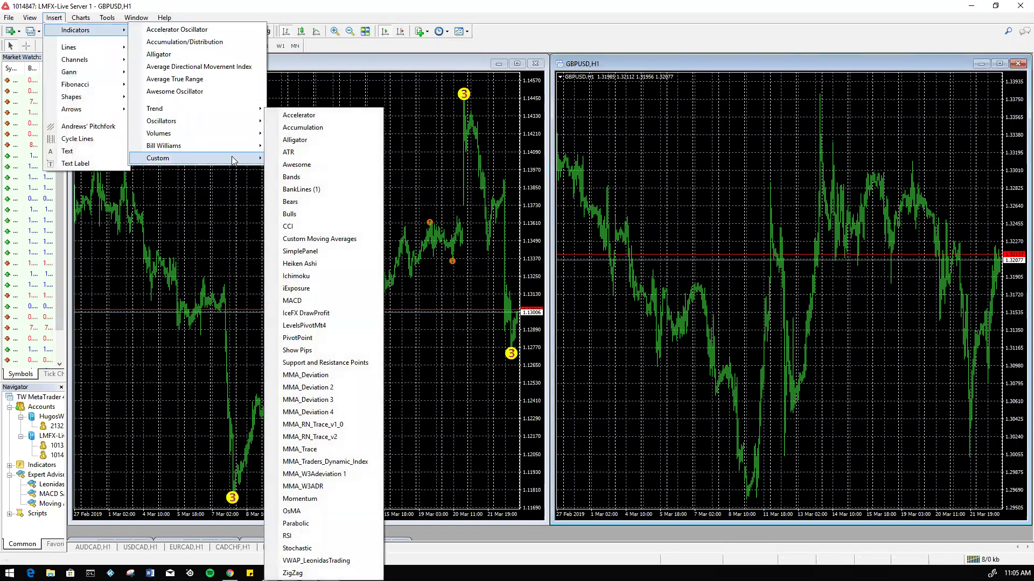
click(337, 413)
click(525, 321)
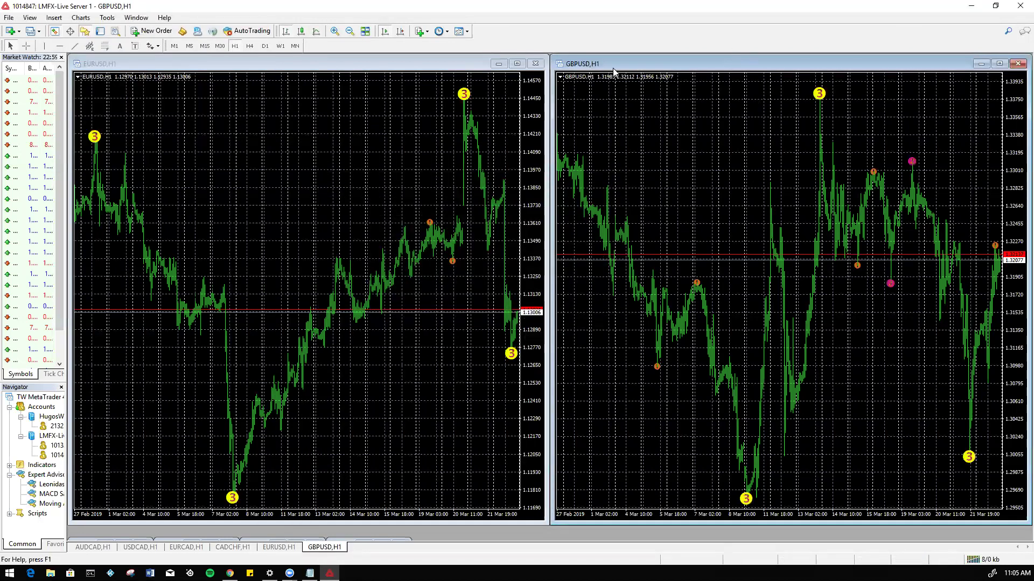
click(451, 64)
click(604, 64)
click(426, 63)
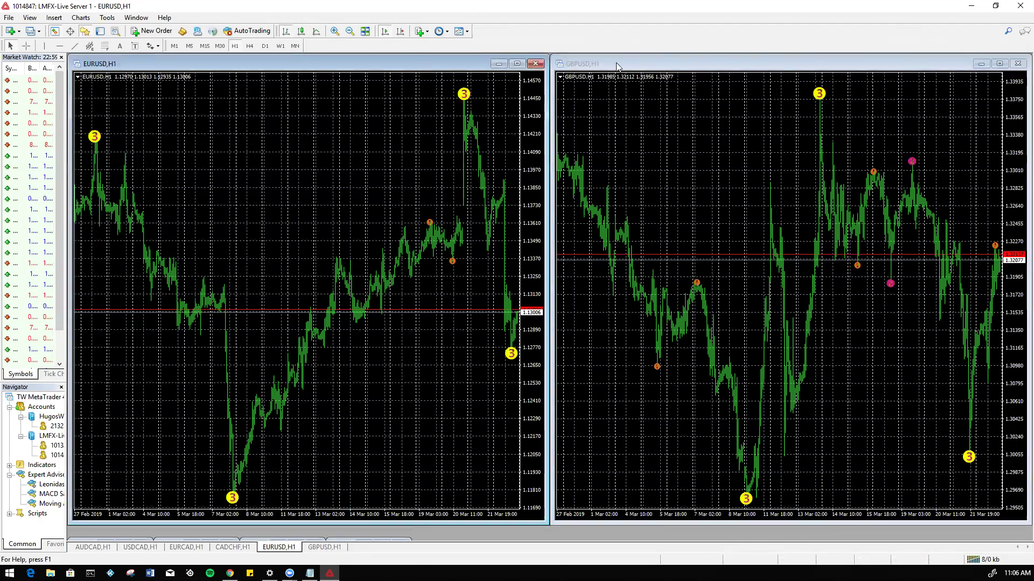
mouse_move(617, 64)
mouse_down()
mouse_move(622, 80)
mouse_move(621, 70)
mouse_up()
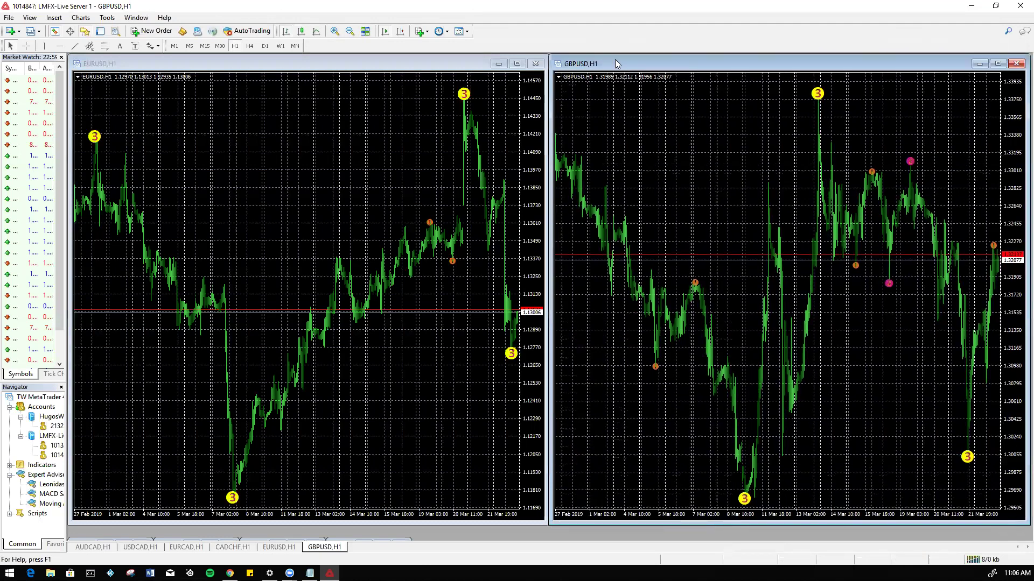